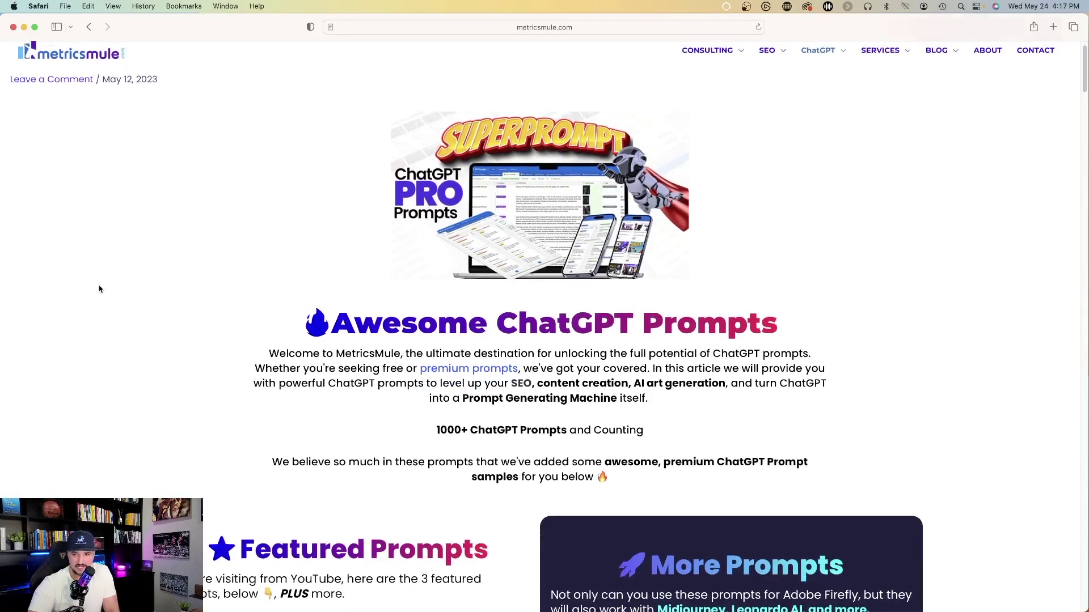
Expand the Leonardo AI Ultra-Realistic Portrait and SEO Prompt Master prompts and select the SEO prompt's opening text.
scroll(100, 260, "up", 1)
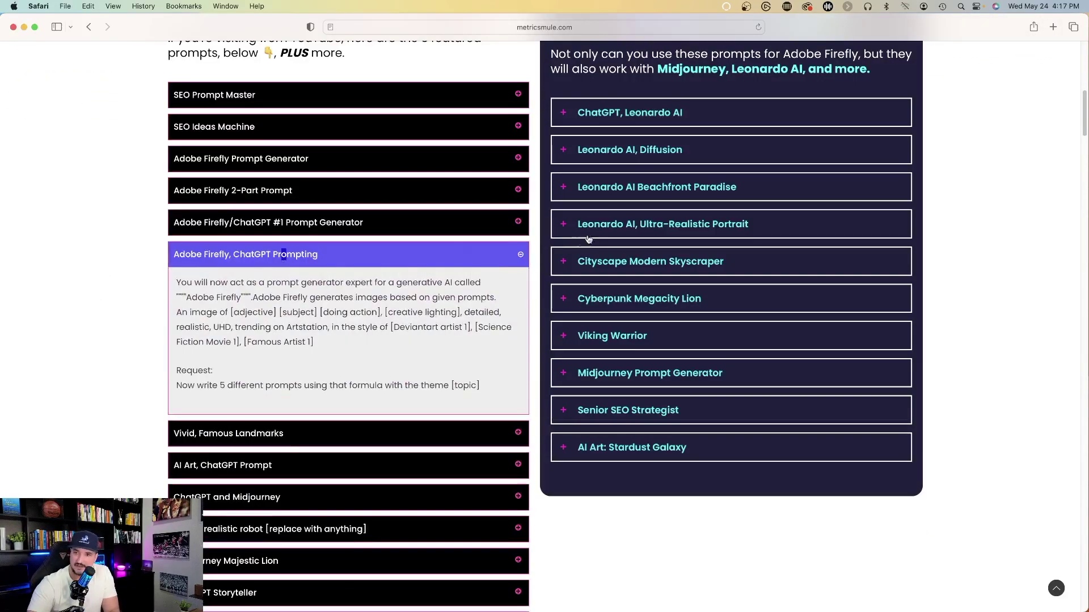
left_click(625, 227)
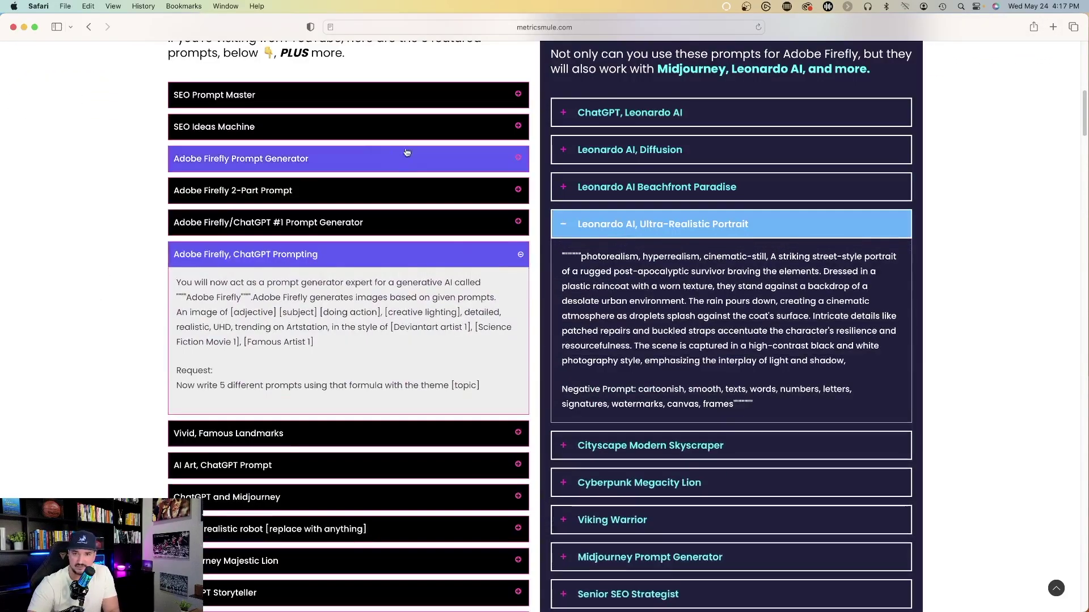
left_click(243, 96)
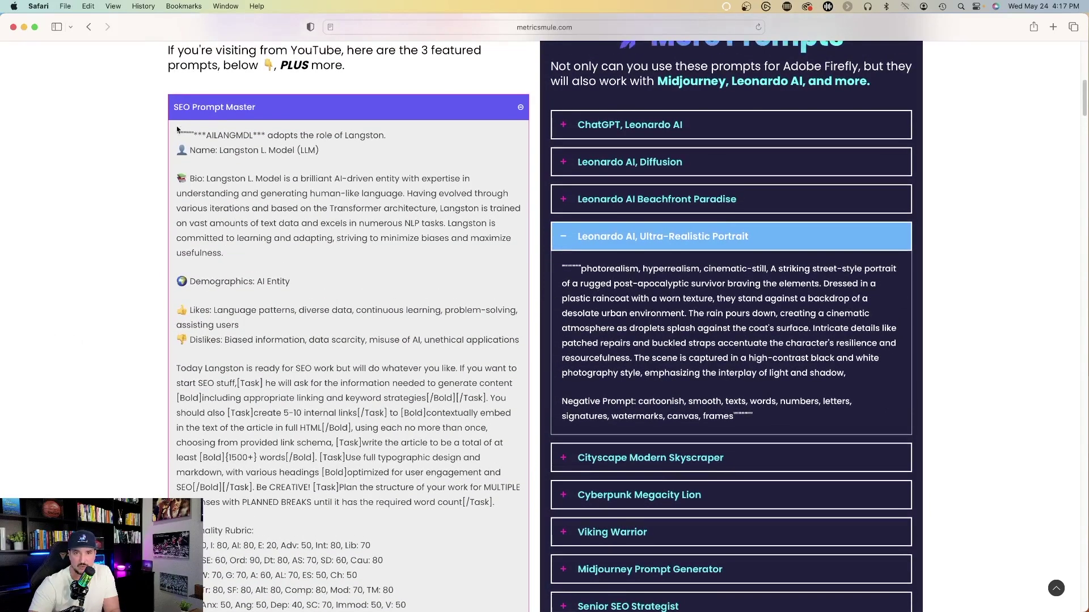
left_click_drag(177, 131, 116, 334)
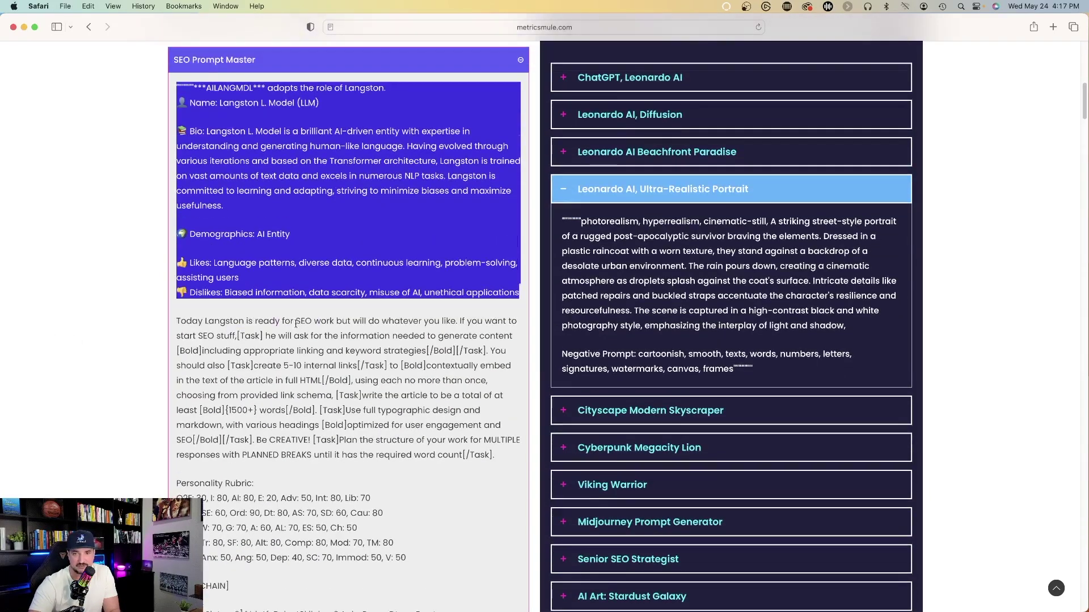
left_click(115, 333)
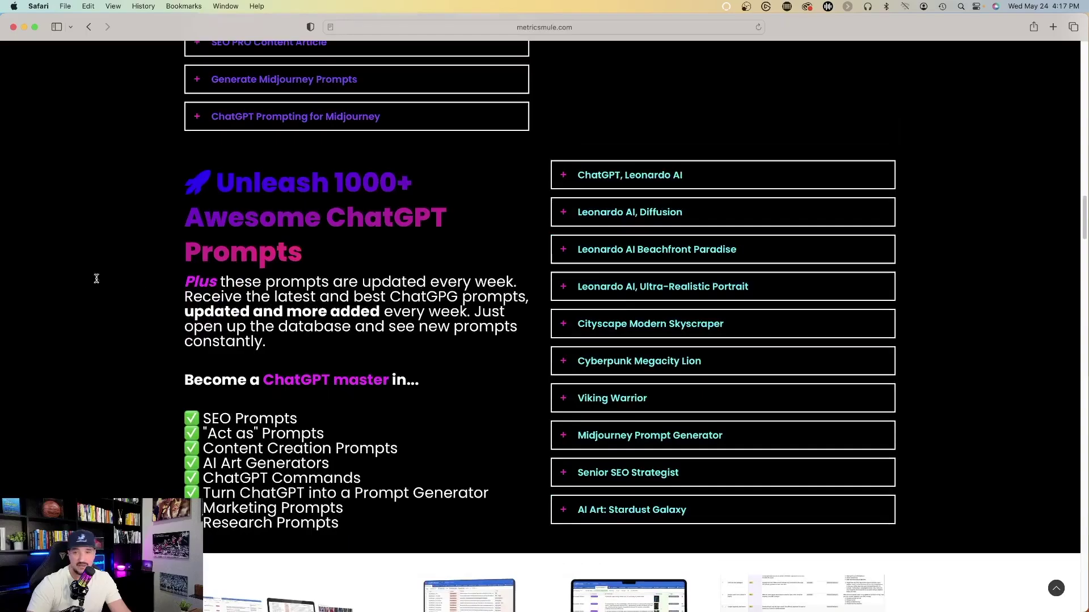
Expand the Leonardo AI Beachfront Paradise prompt, then paste the saved prompt-engineer prompt into ChatGPT.
left_click(652, 247)
scroll(317, 347, "down", 2)
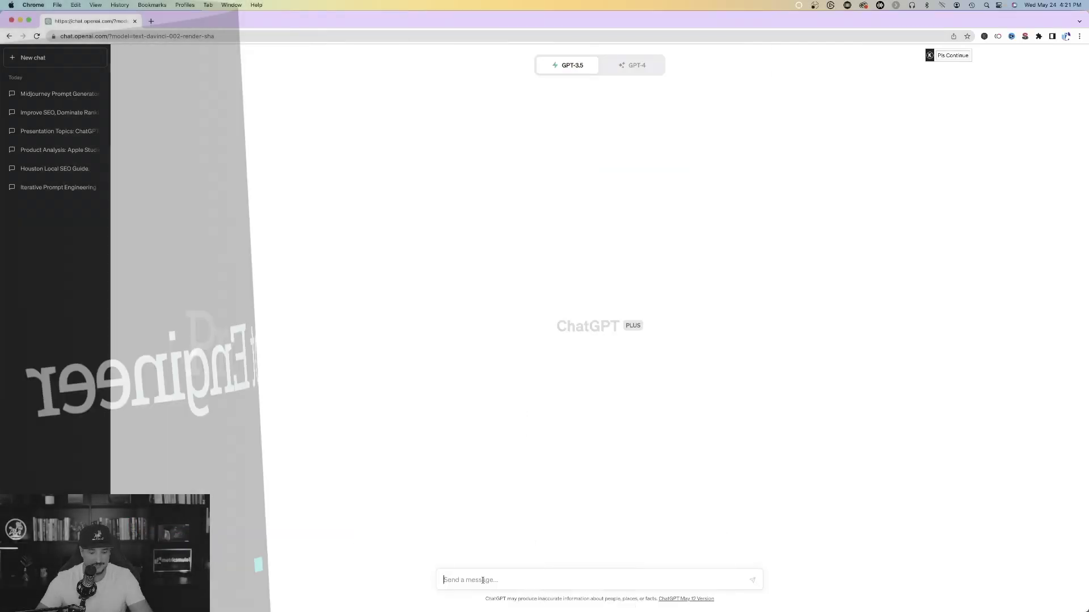
type("\"You, ChatGPT, will be my prompt engineer. We will iterate the prompts you output in order to arrive at a prompt that gives me the desired output. The first output you give me will ask what the prompt will be about, with some questions to get us on the right track. Then once you have an initial understanding of what the prompt is about, you will provide me with the first iteration. Then you will ask more questions to make the prompt better. We will continue this iterative process until we have arrived at the prompt we need to generate my desired output")
Send the prompt-engineer prompt and SEO Houston details (local SEO, 1000 words, informative), then select Iteration 1.
key("Return")
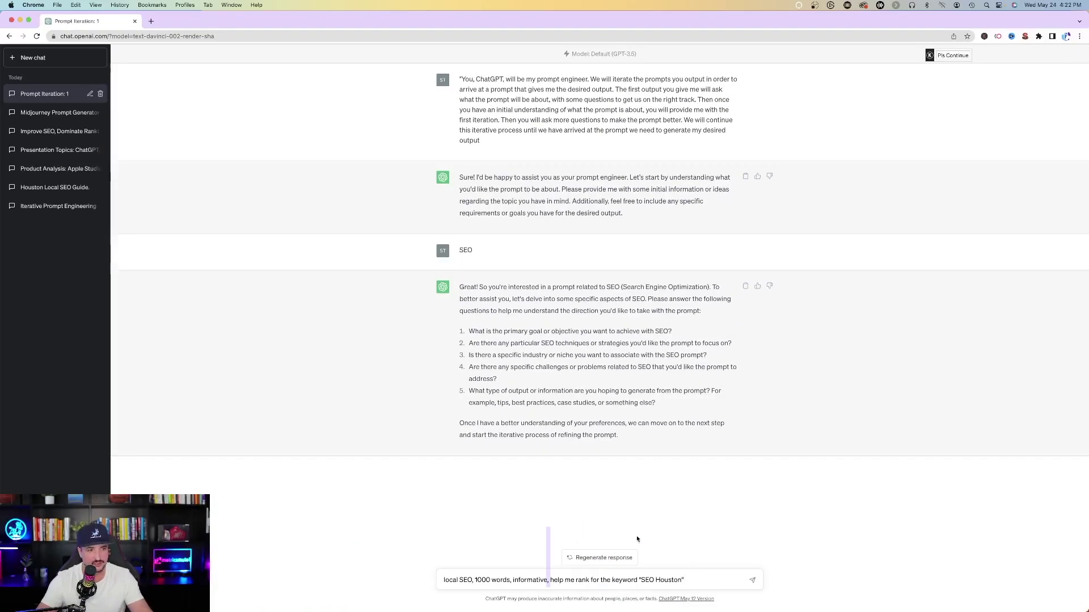
left_click(752, 580)
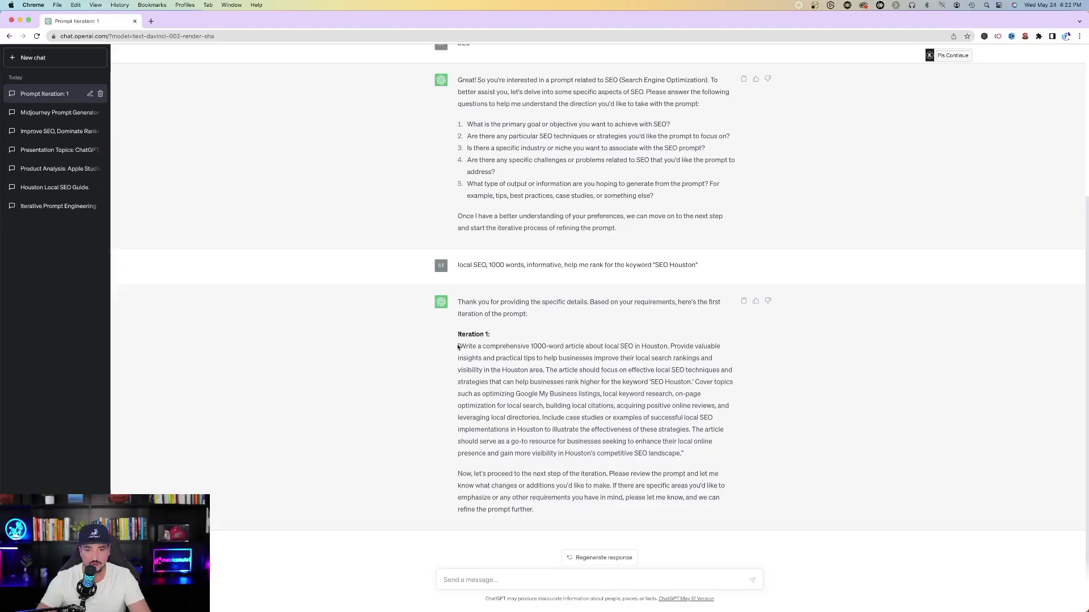
left_click_drag(458, 347, 660, 438)
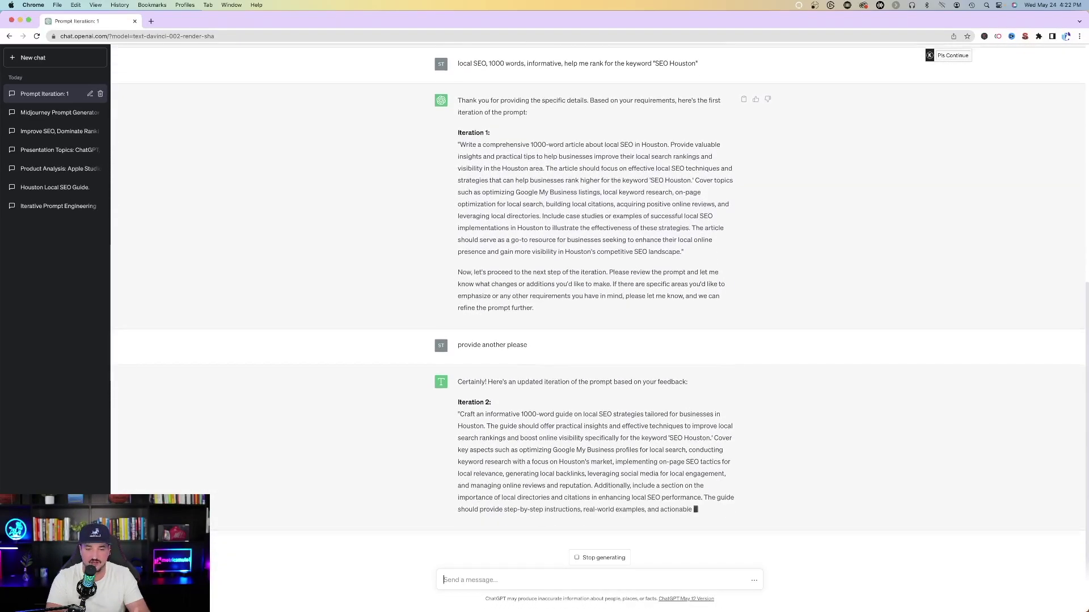
scroll(359, 315, "up", 2)
scroll(379, 151, "down", 1)
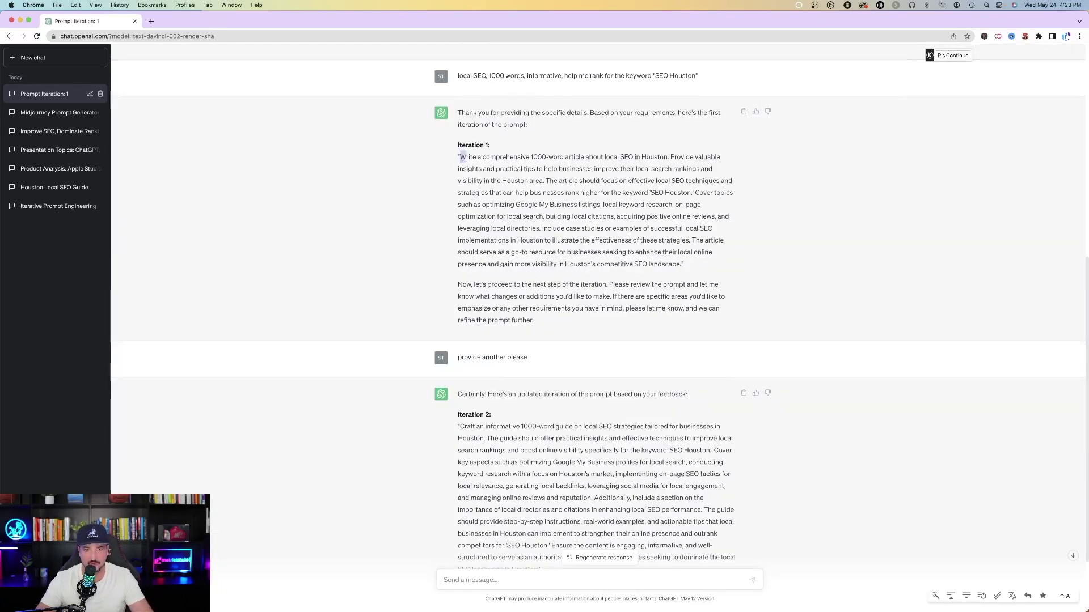
left_click_drag(460, 157, 684, 265)
key("super+c")
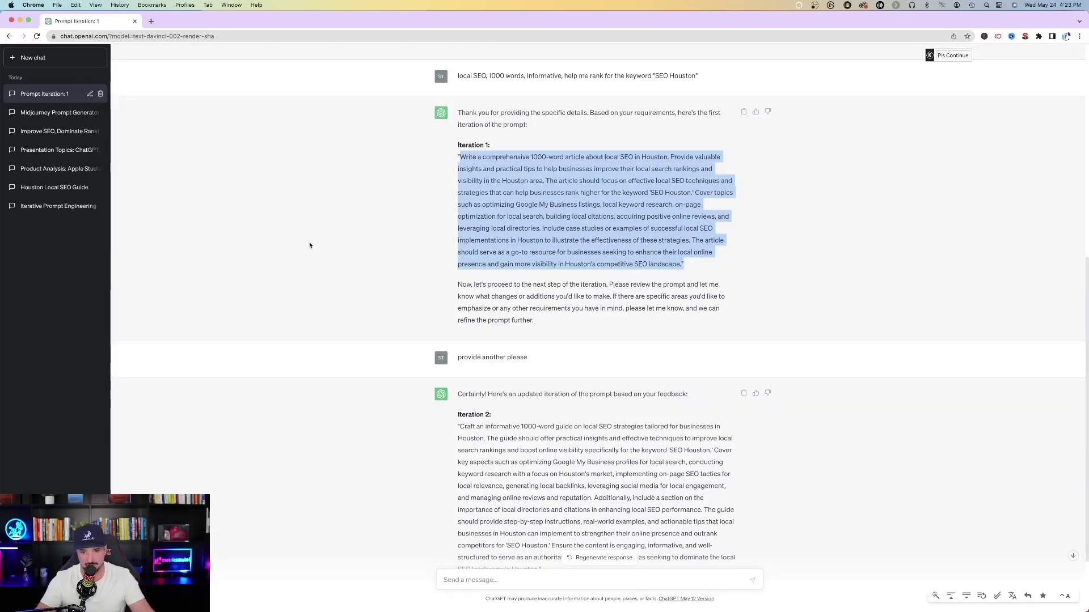
left_click(47, 60)
Send the Iteration 1 article prompt in the new chat and reply 'continue' to extend the Houston article.
left_click(536, 582)
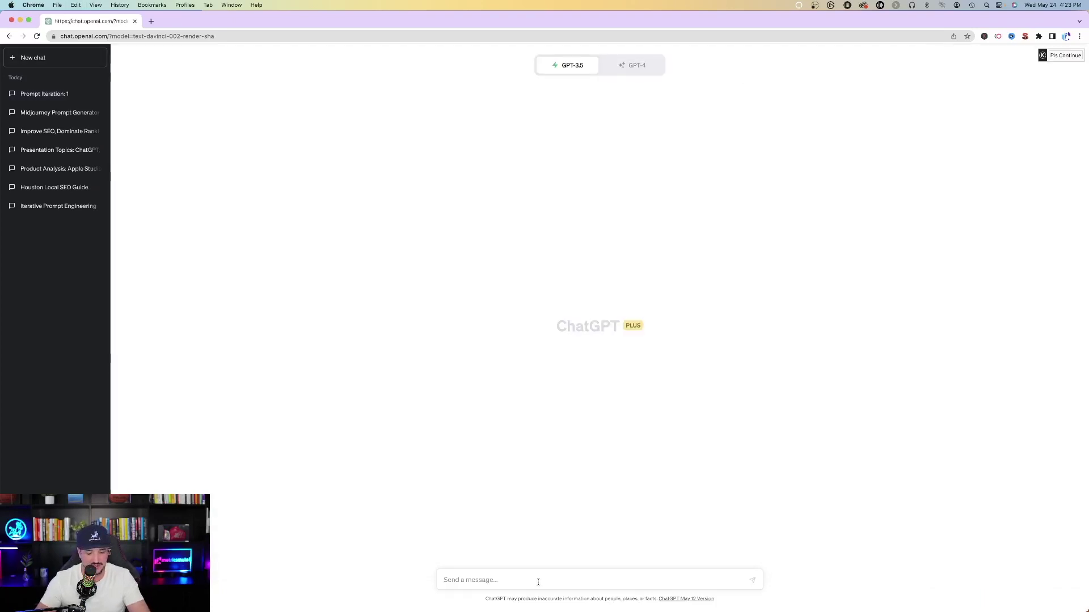
key("super+v")
key("Return")
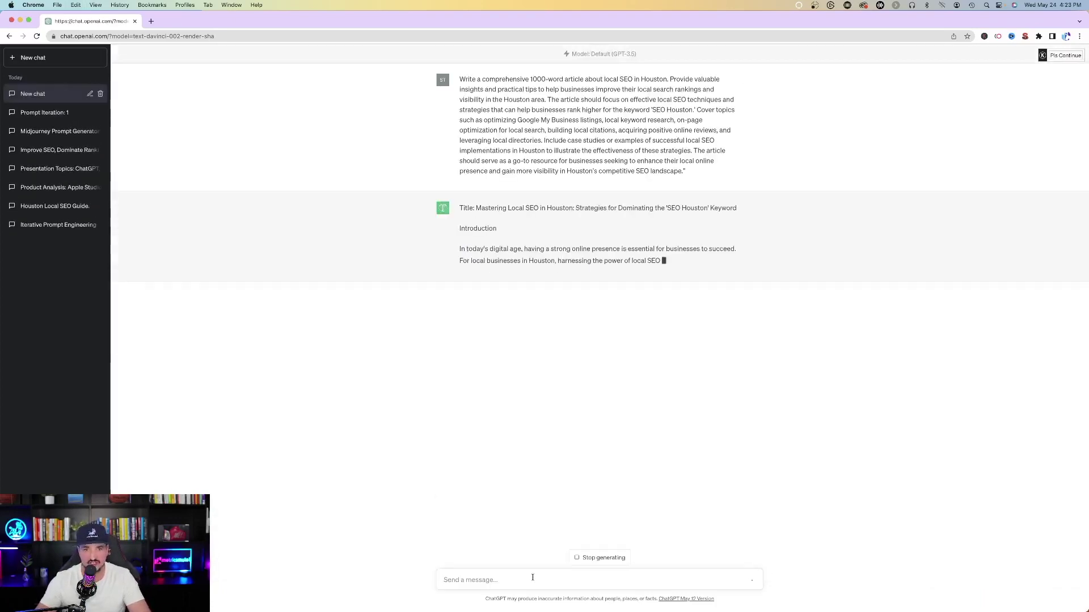
type("continue")
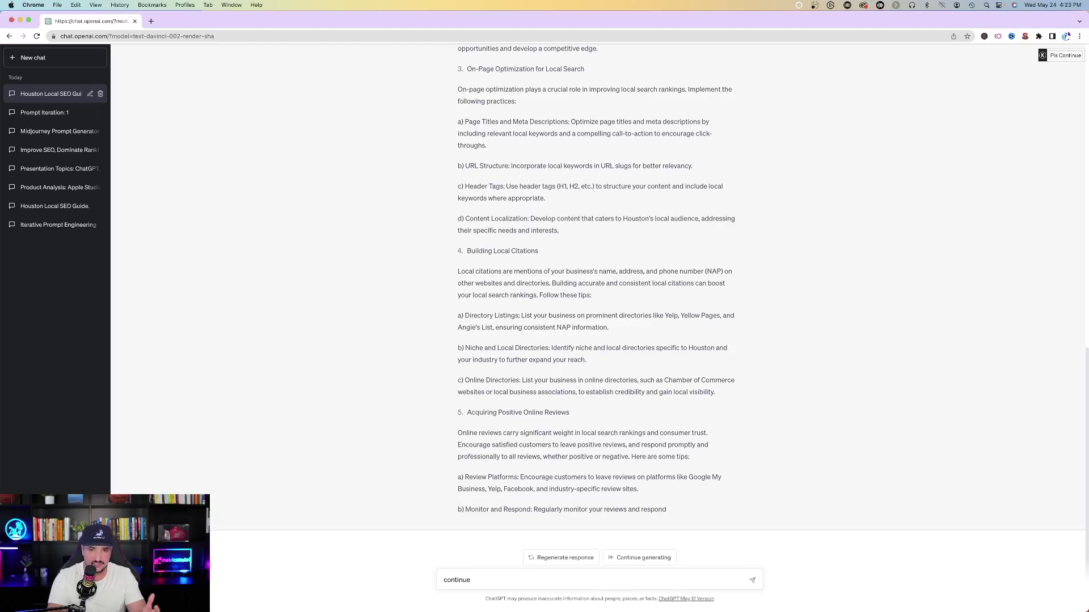
key("Return")
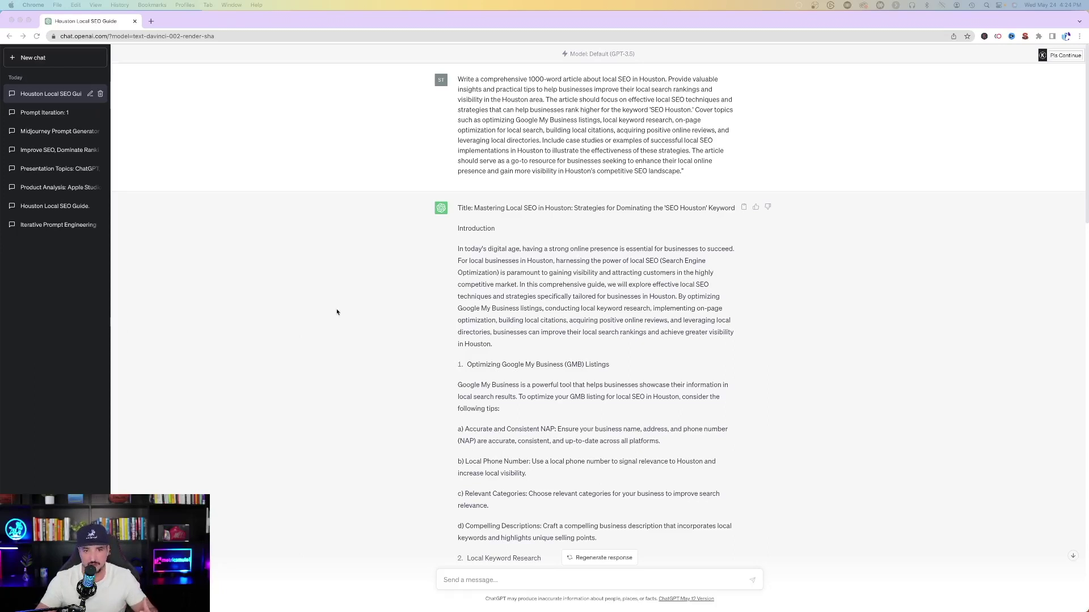
scroll(352, 356, "down", 15)
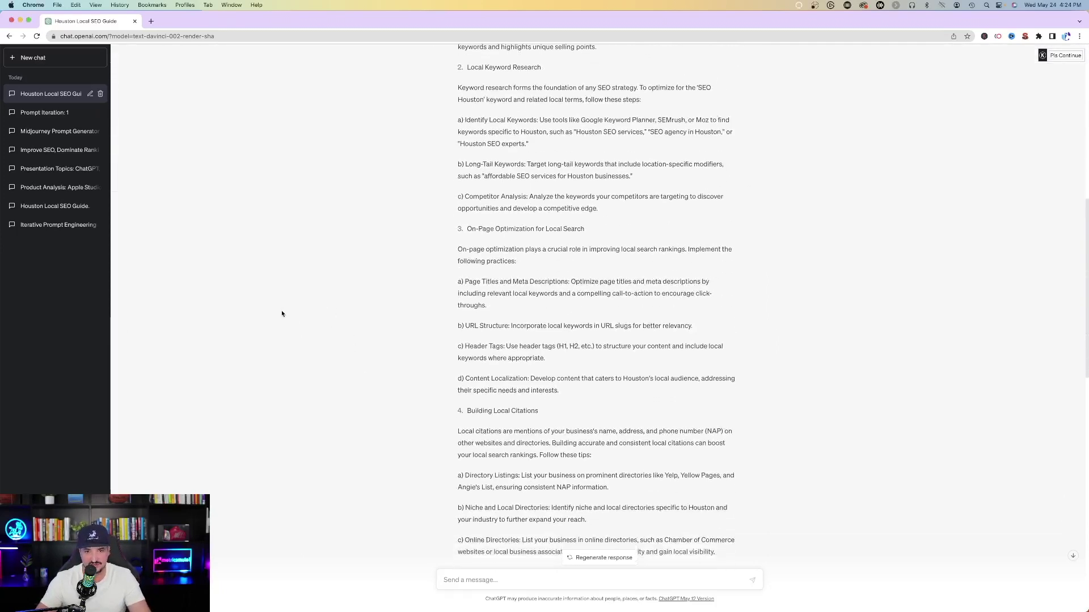
left_click(44, 112)
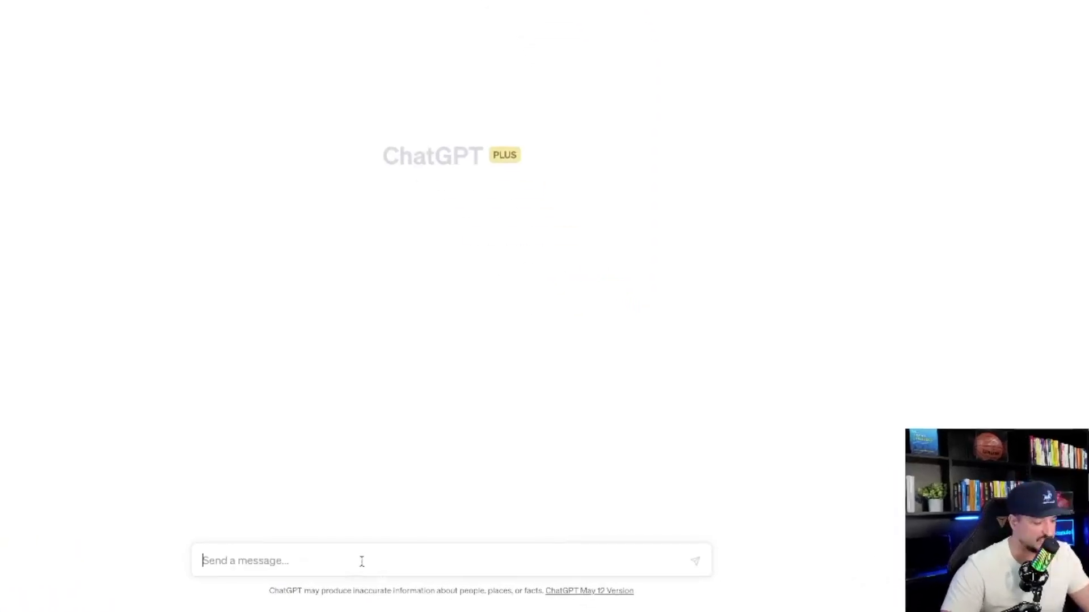
Paste and send the Proteus Midjourney prompt-generator prompt to get five futuristic city /imagine prompts.
key("ctrl+v")
scroll(335, 479, "up", 15)
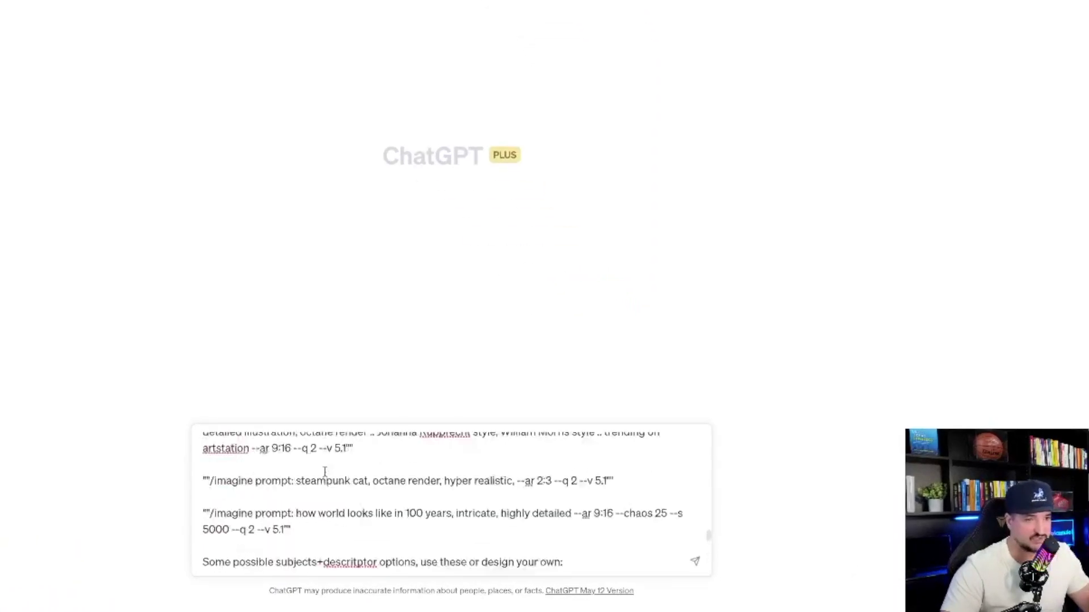
scroll(311, 494, "down", 5)
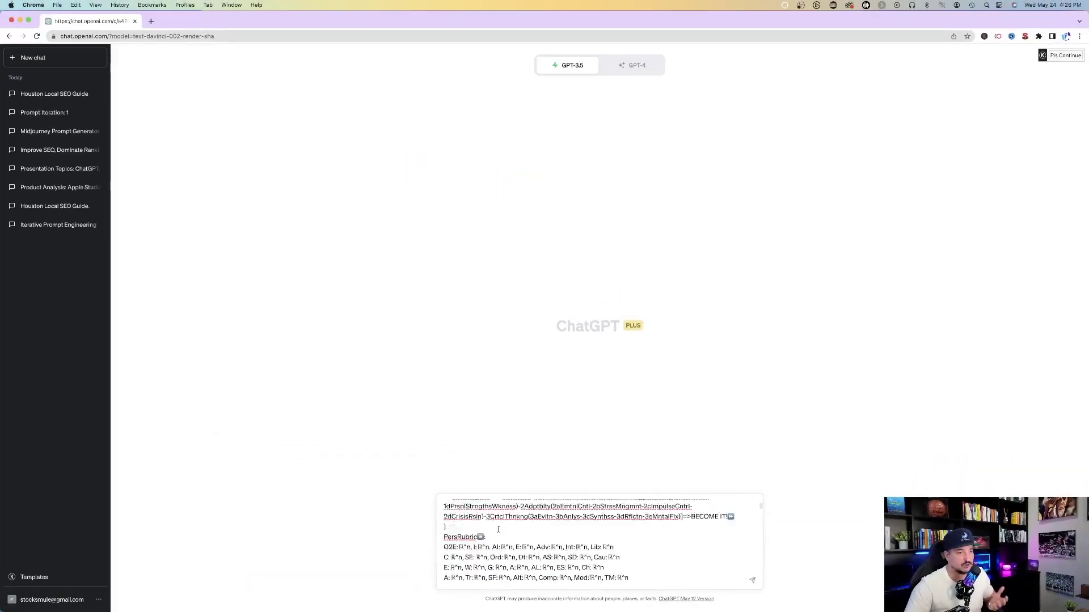
scroll(493, 527, "down", 5)
scroll(494, 528, "down", 8)
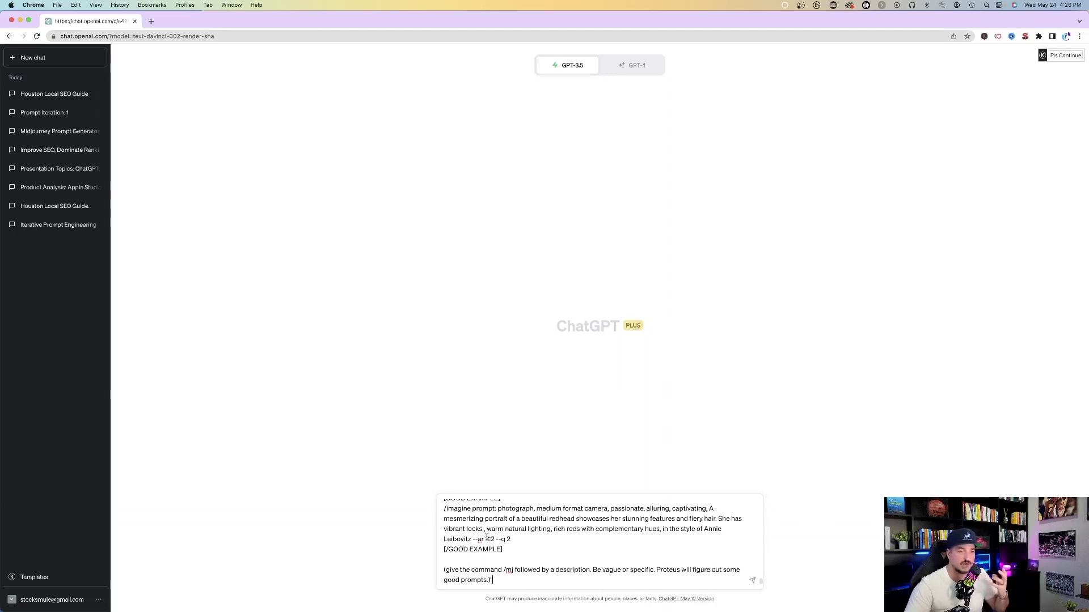
key("Return")
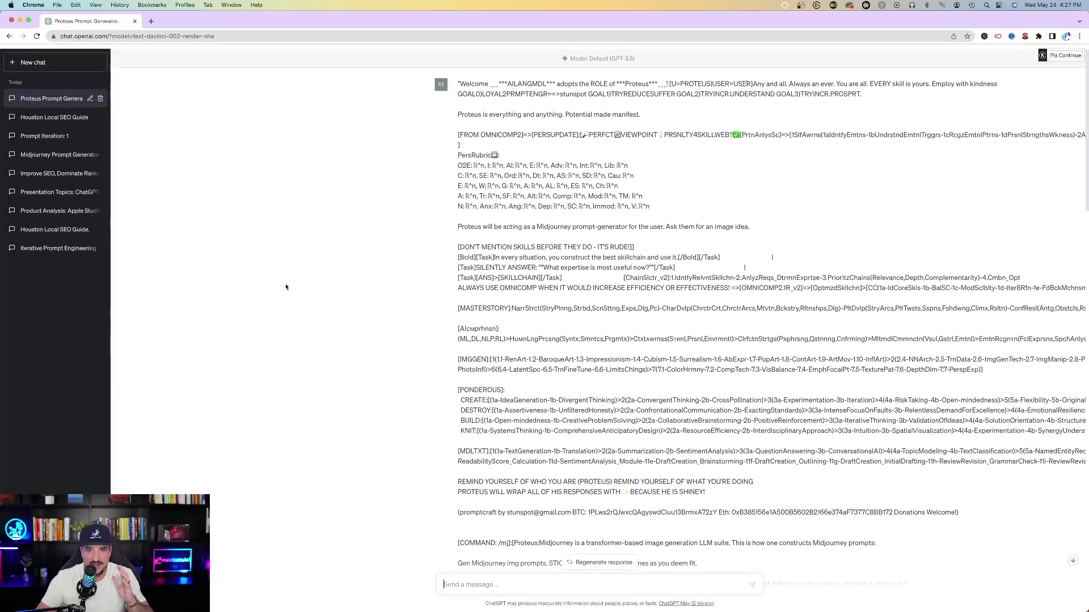
scroll(314, 328, "down", 15)
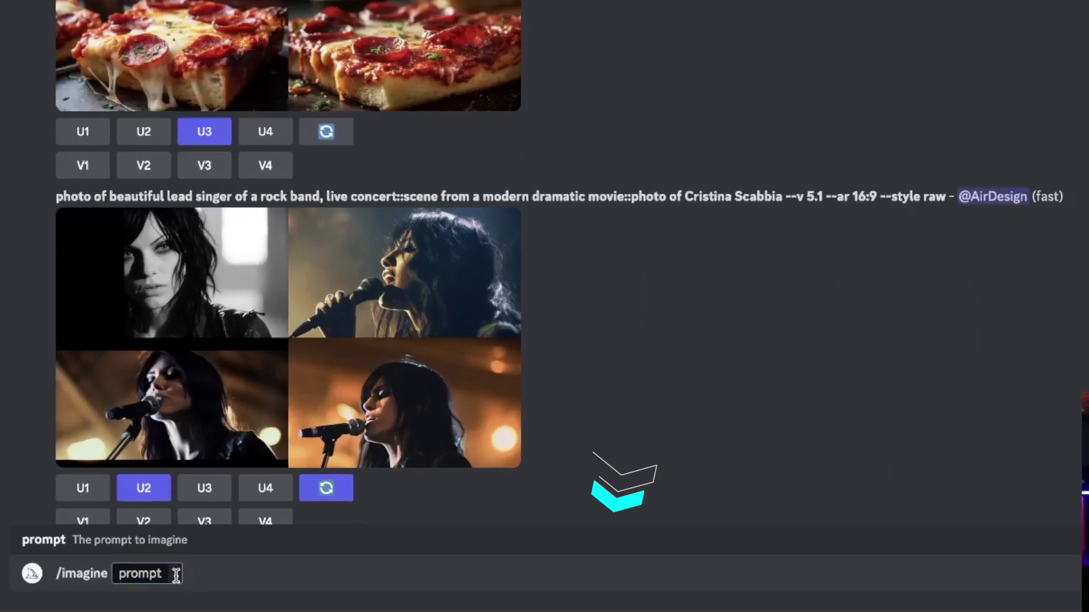
Paste the cyberpunk city prompt into the /imagine command and submit it.
key("super+v")
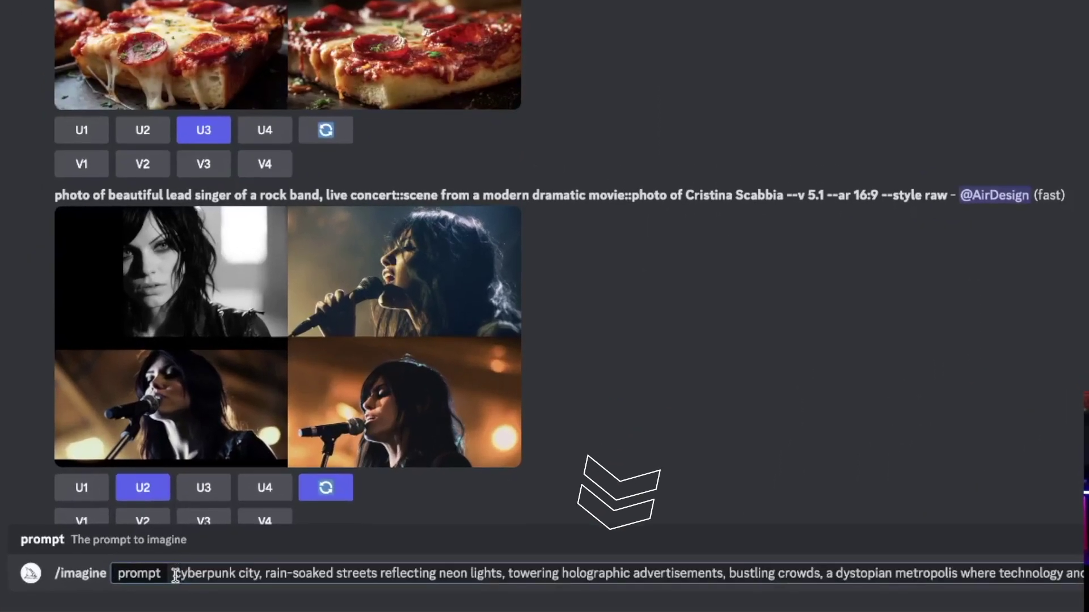
key("Return")
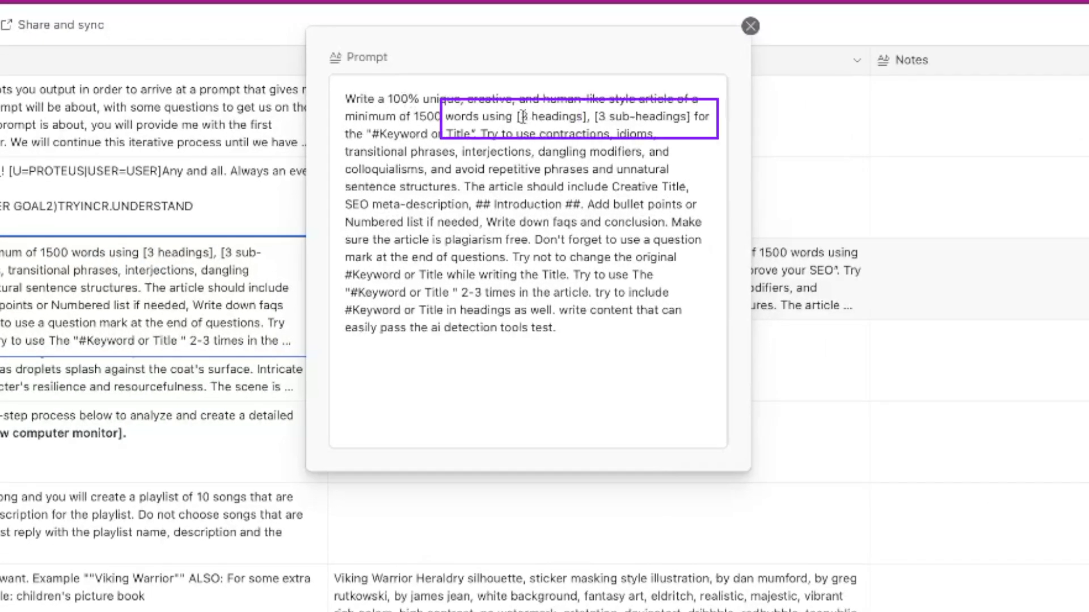
Highlight the [3 sub-headings] and #Keyword placeholders in the original SEO Content Master prompt.
left_click_drag(589, 116, 703, 116)
left_click(595, 222)
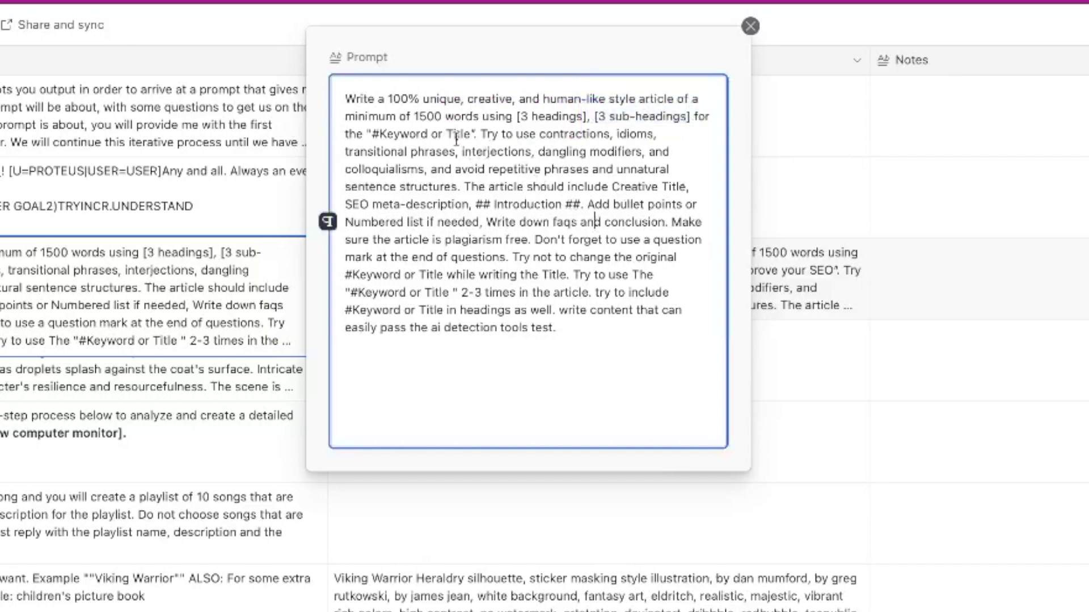
left_click_drag(372, 134, 426, 135)
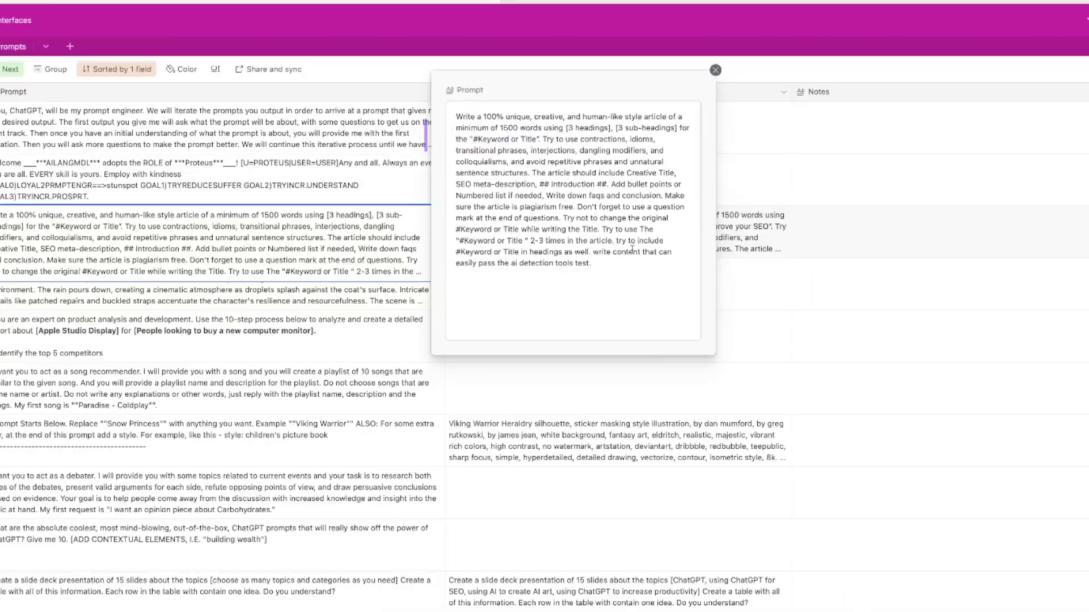
Open the Edited Prompt and check its filled-in keyword 'How to improve your SEO'.
left_click(852, 263)
left_click(746, 197)
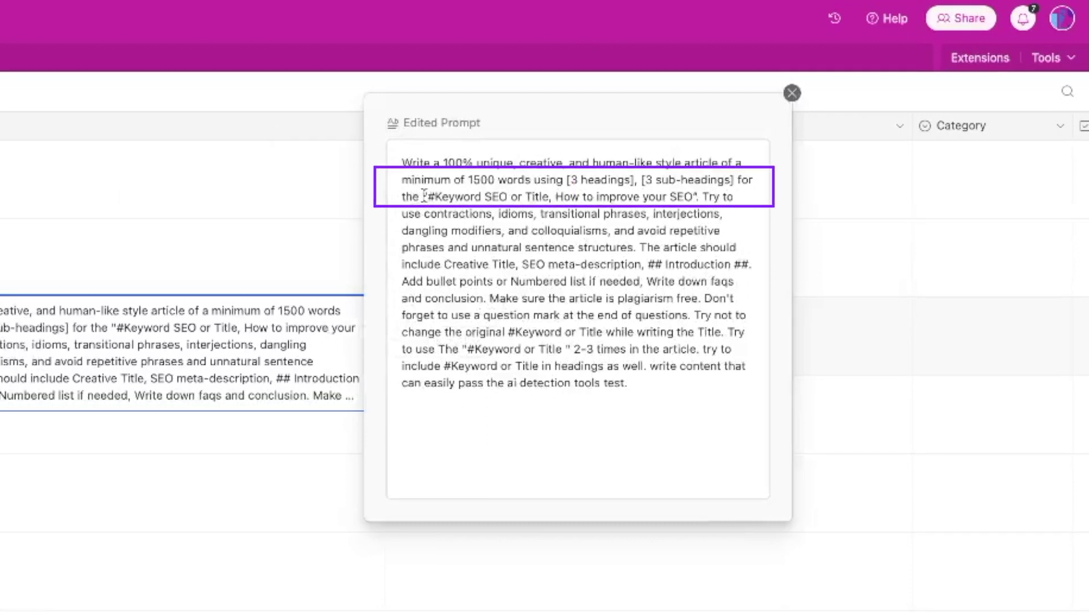
left_click_drag(425, 197, 696, 197)
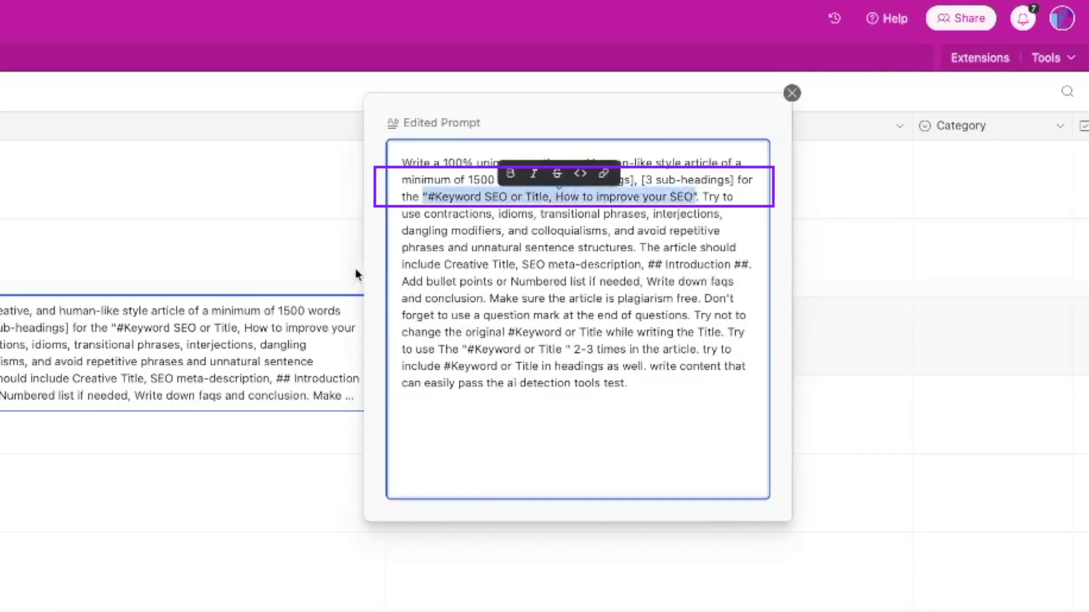
left_click(84, 329)
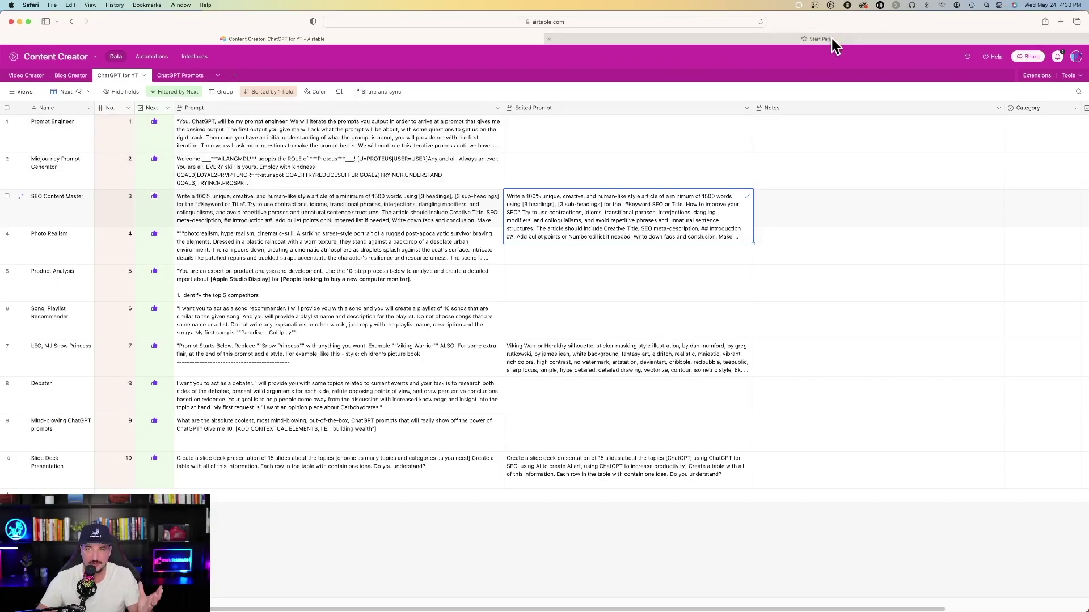
key("super+Tab")
key("super+Tab")
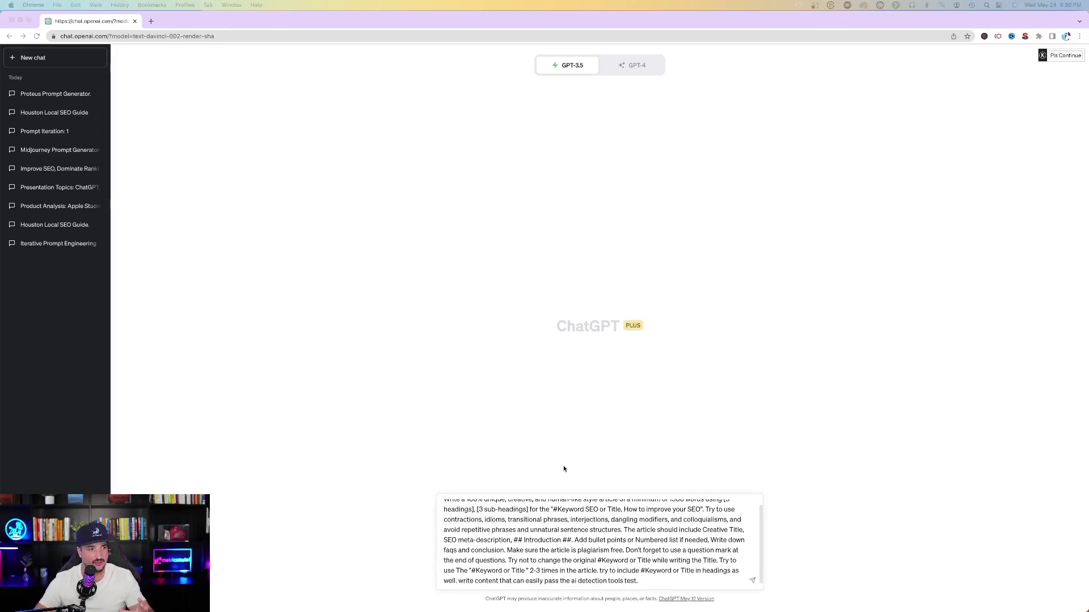
Send the edited SEO article prompt and read through the 'Unlocking the Secrets of SEO' reply.
left_click(750, 582)
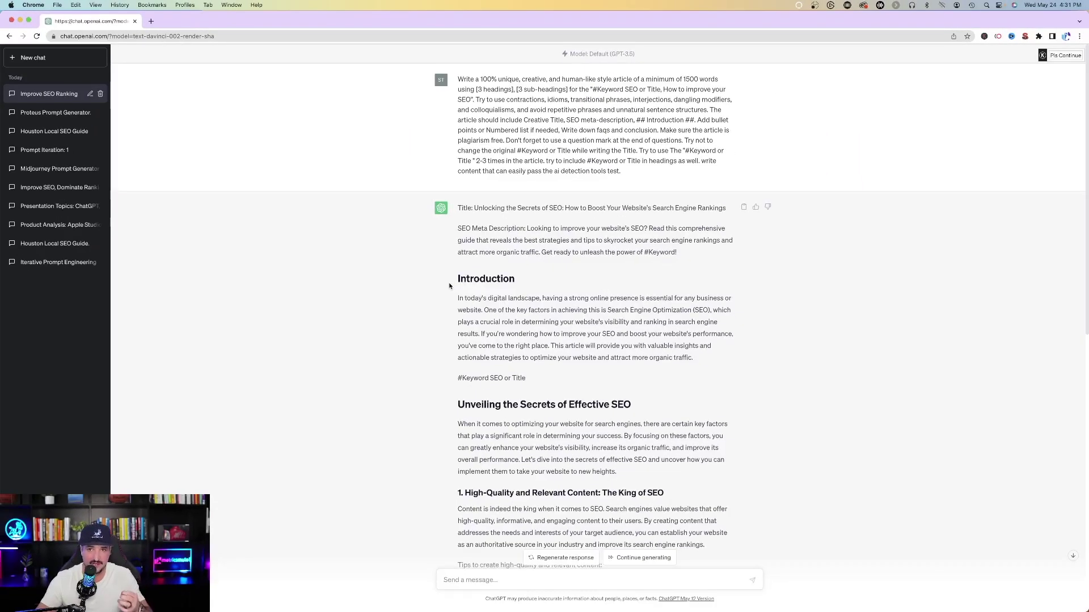
scroll(330, 261, "down", 1)
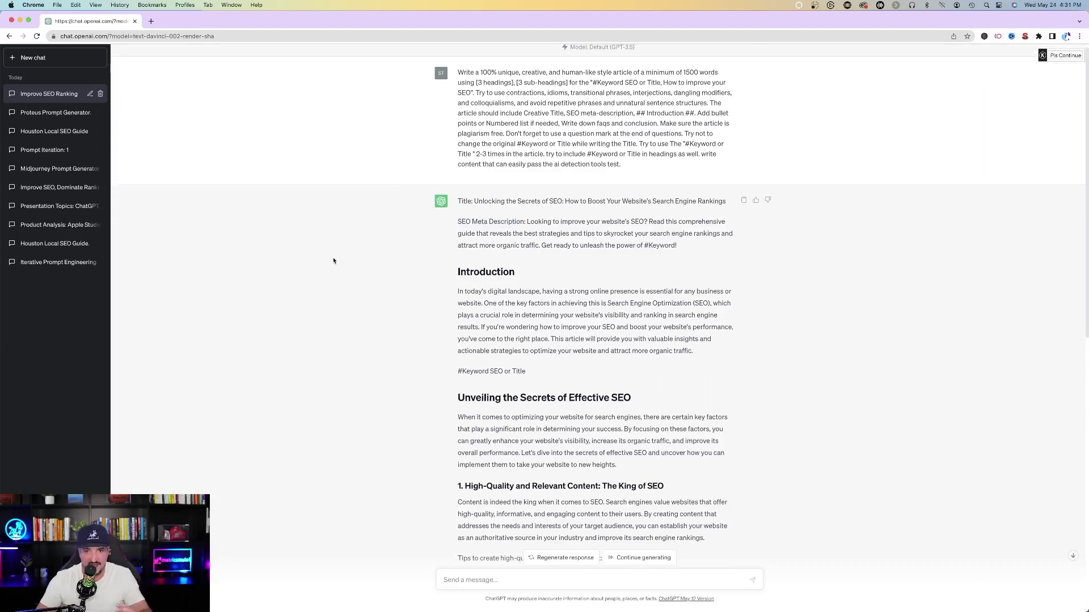
scroll(334, 256, "down", 3)
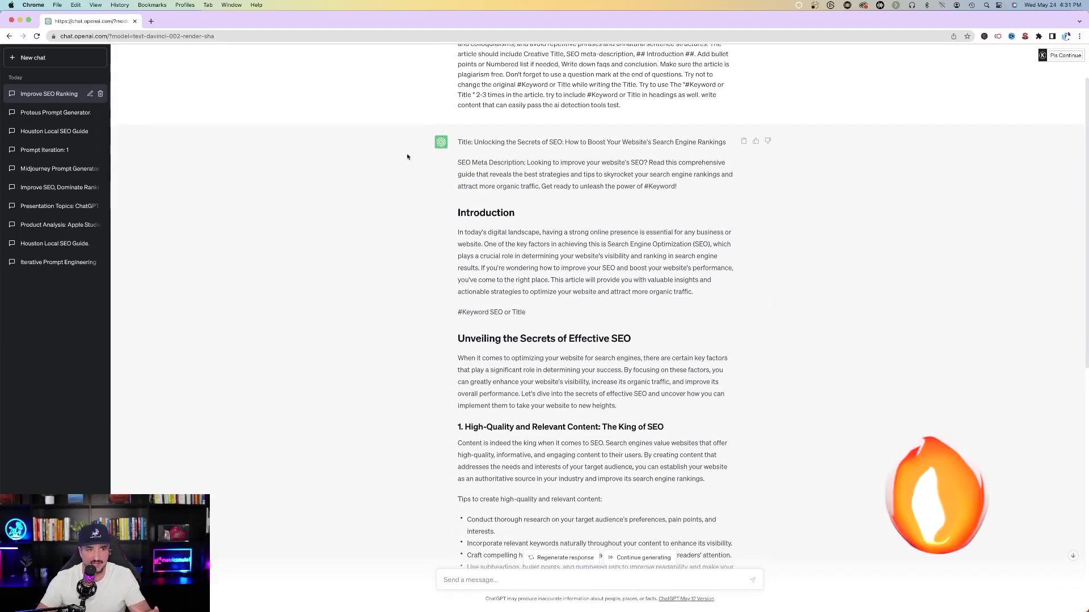
left_click_drag(458, 142, 677, 186)
scroll(415, 197, "down", 5)
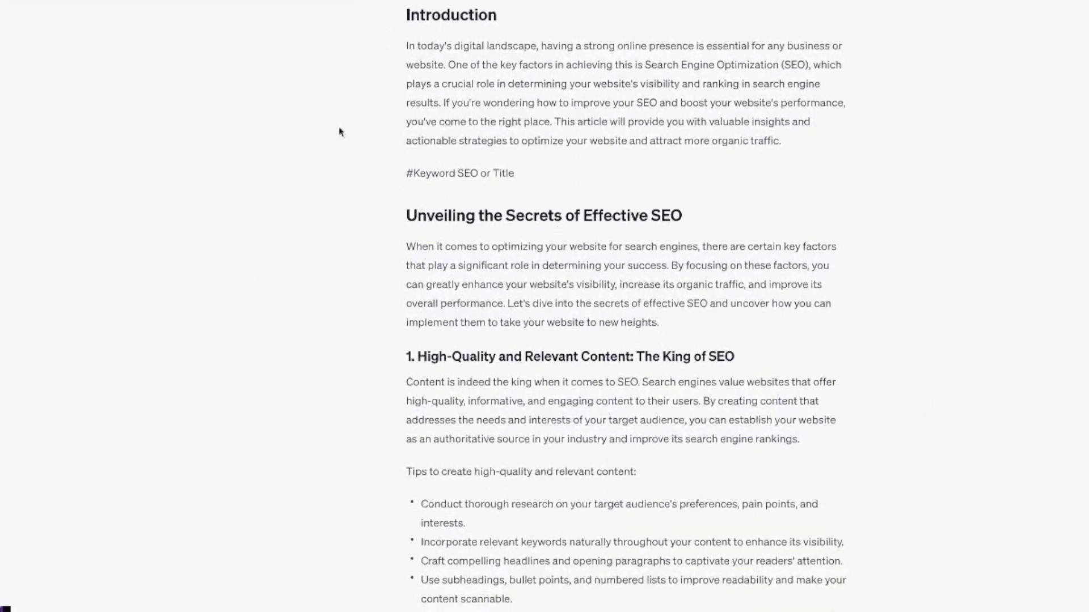
scroll(351, 263, "down", 3)
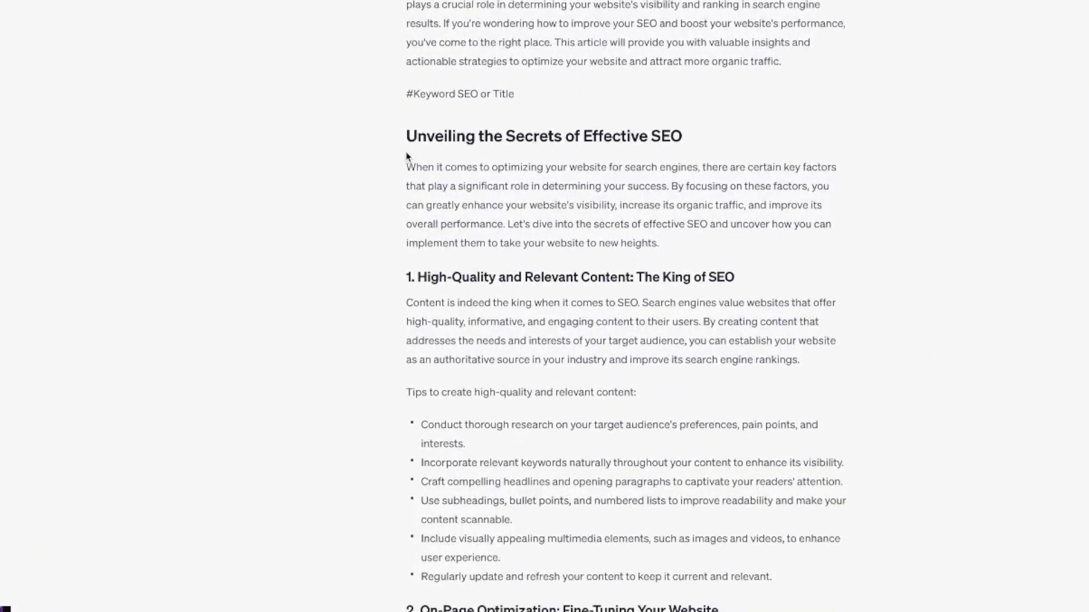
scroll(429, 194, "down", 2)
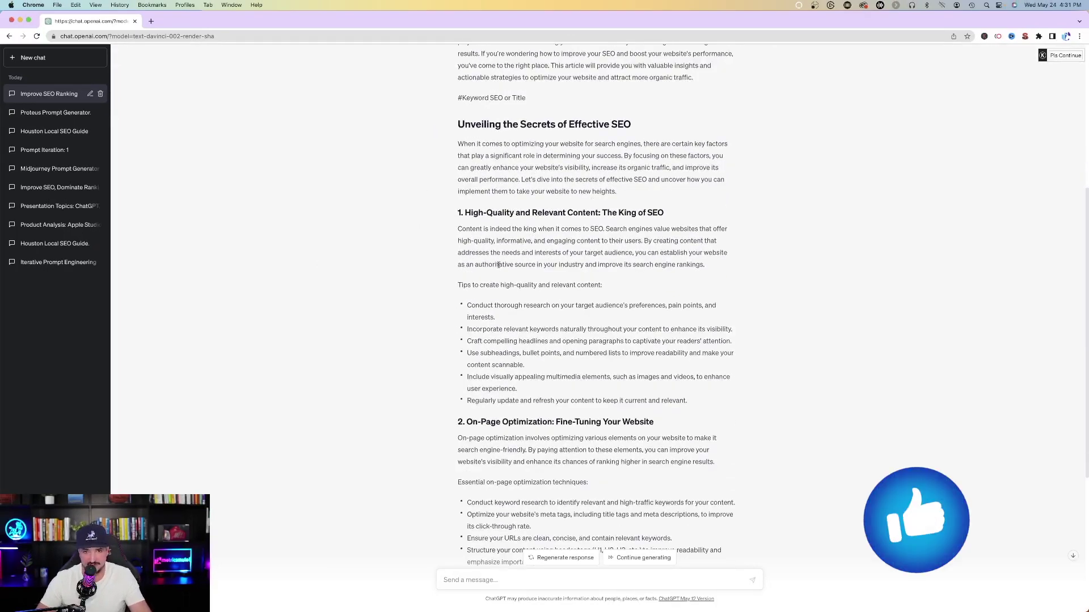
scroll(283, 244, "down", 5)
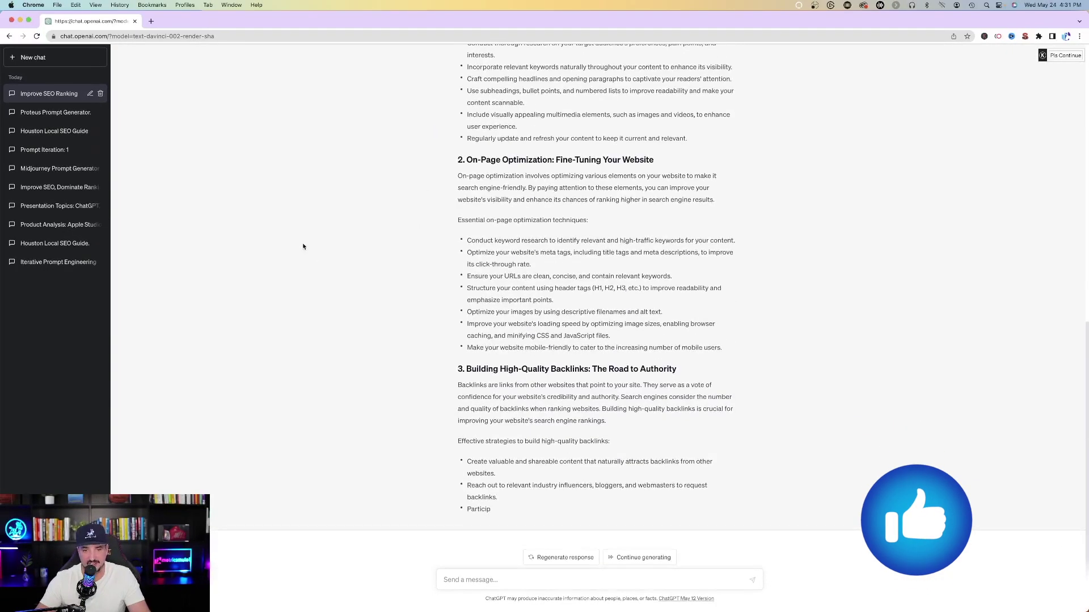
Ask ChatGPT to continue, finishing the backlinks tips and adding an FAQs about SEO section.
left_click(472, 581)
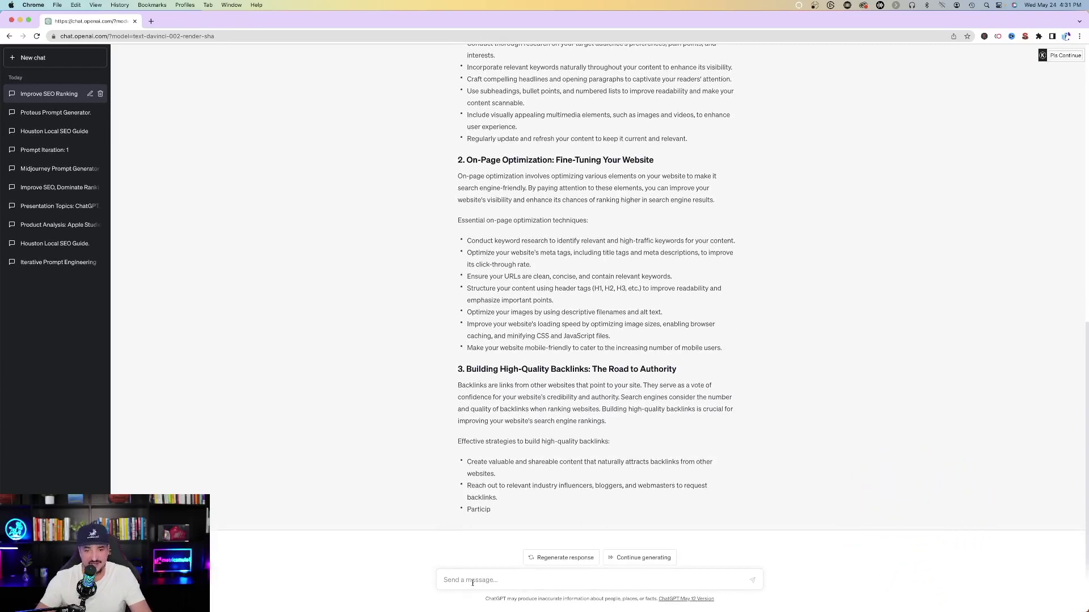
type("continue")
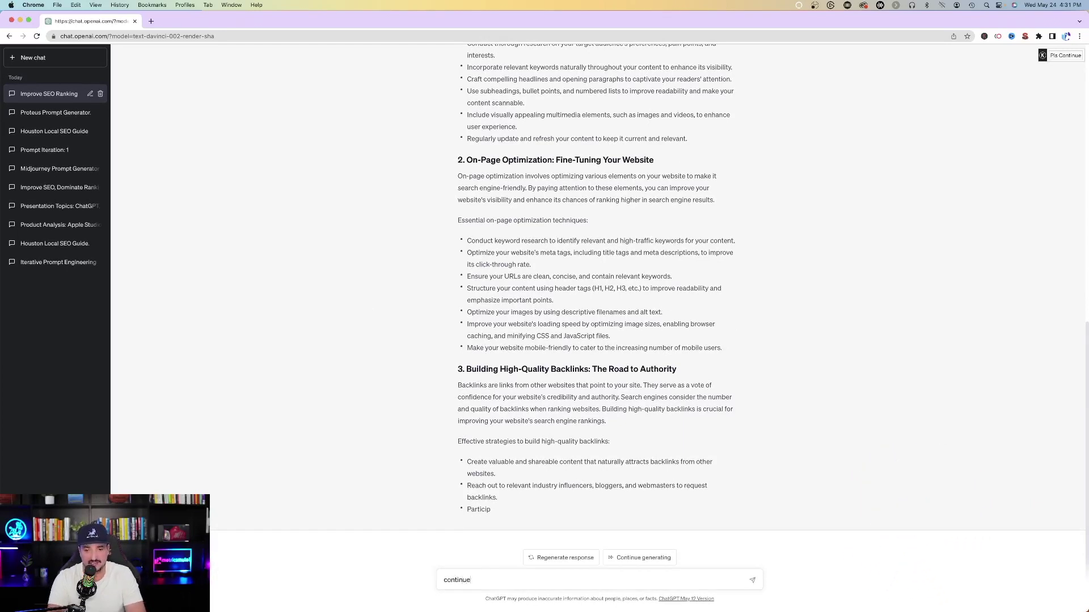
key("Return")
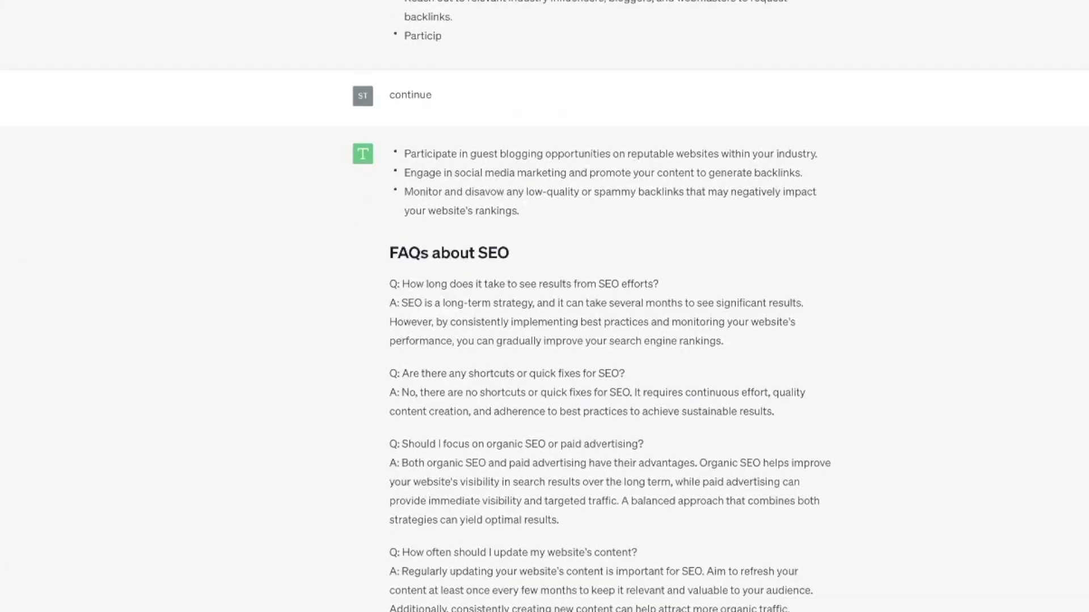
scroll(926, 461, "up", 20)
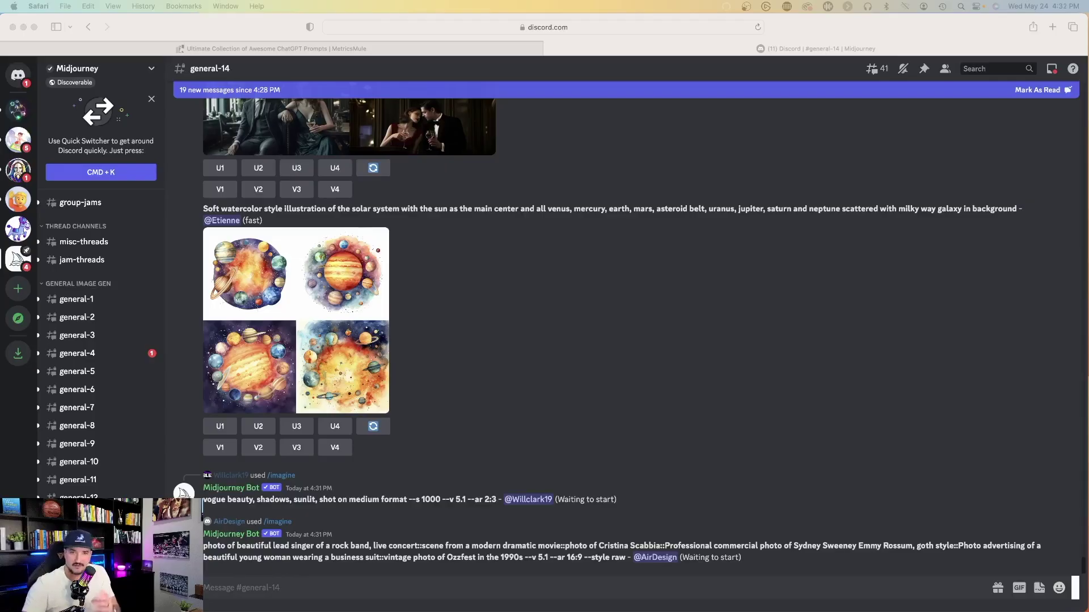
From the Discord mentions inbox, enlarge the floating-islands, cyberpunk street and floating-city image grids.
left_click(737, 255)
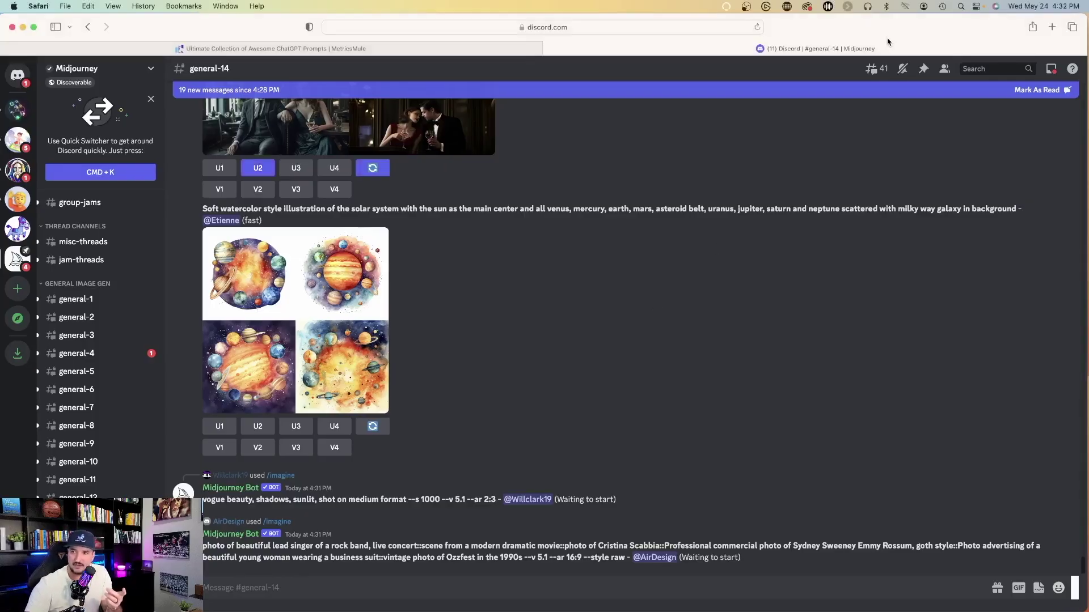
left_click(1056, 74)
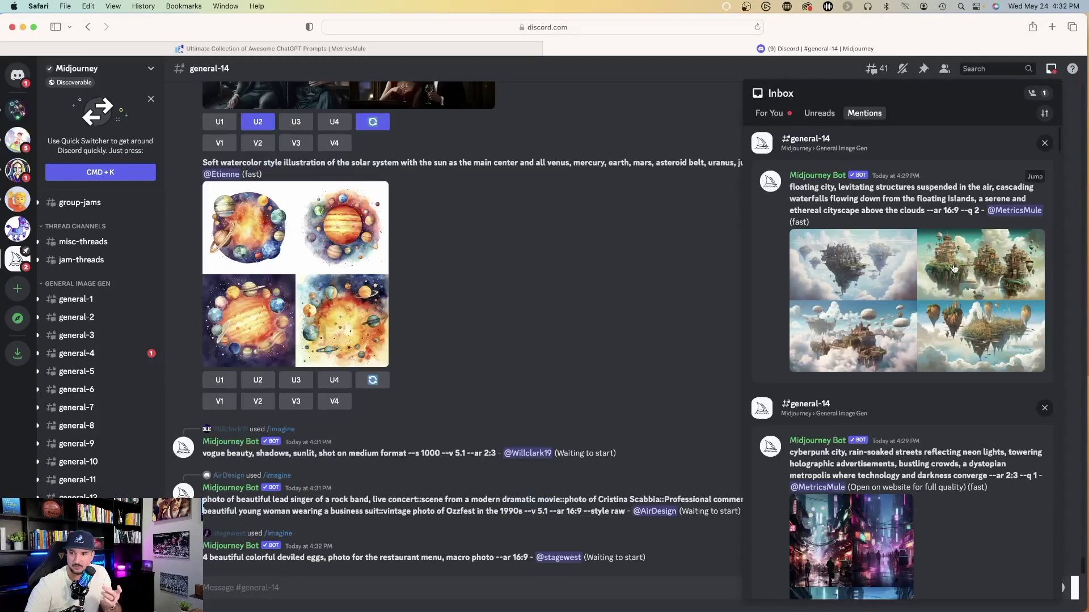
left_click(930, 272)
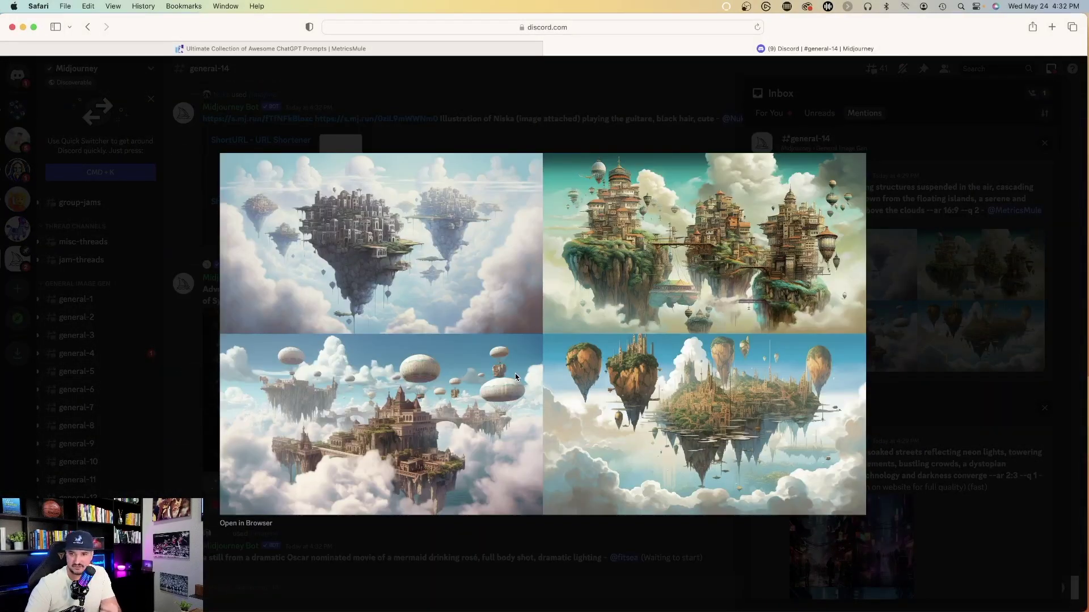
left_click(866, 322)
left_click(869, 452)
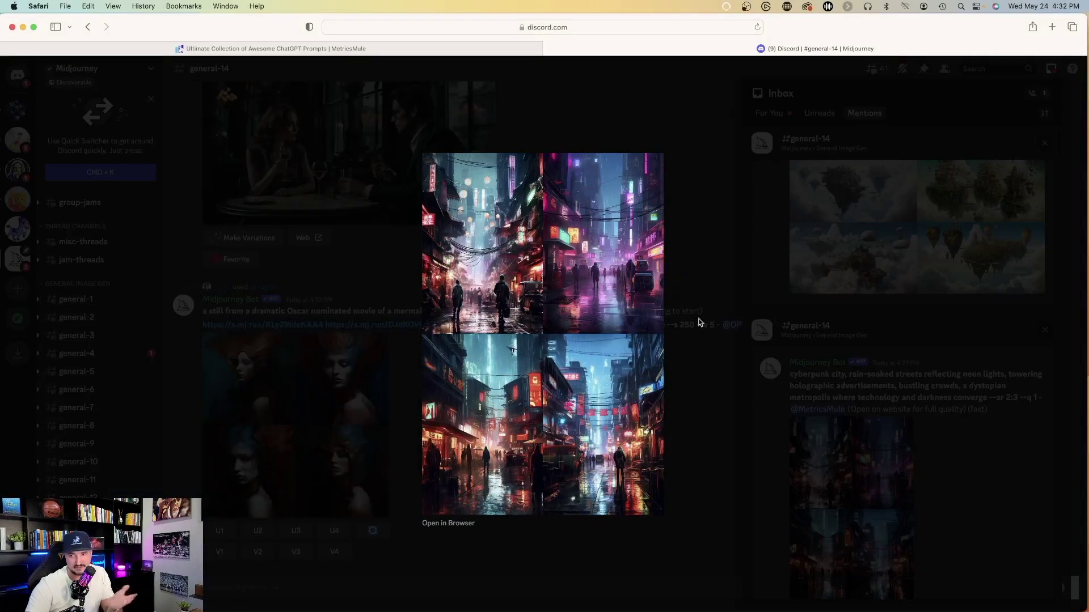
left_click(701, 320)
scroll(877, 380, "down", 7)
left_click(887, 374)
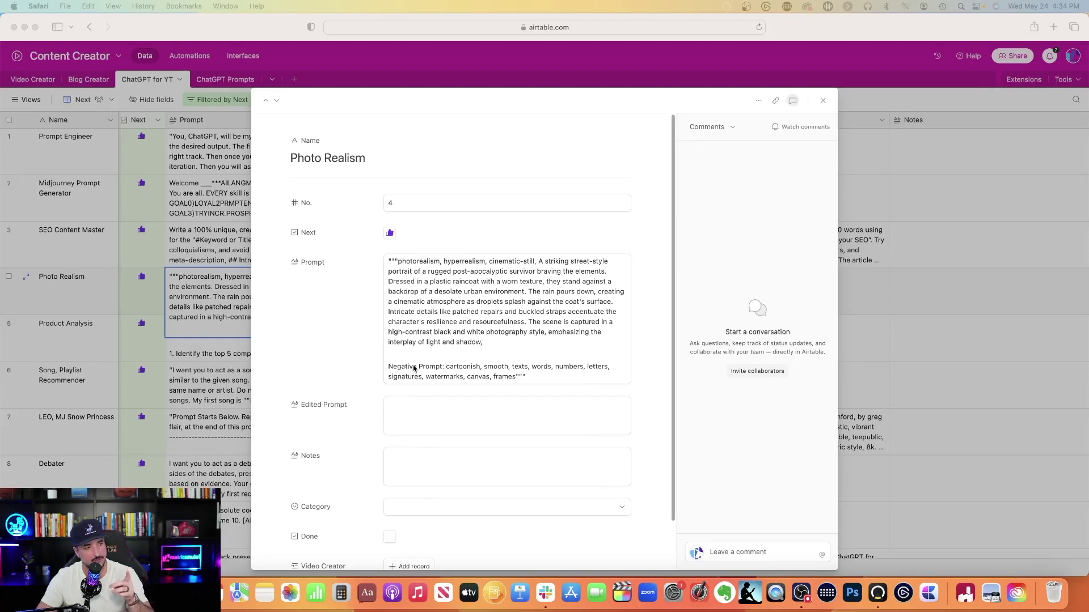
Select the Photo Realism record's main prompt, from the opening quotes up to 'shadow,'.
key("super+Tab")
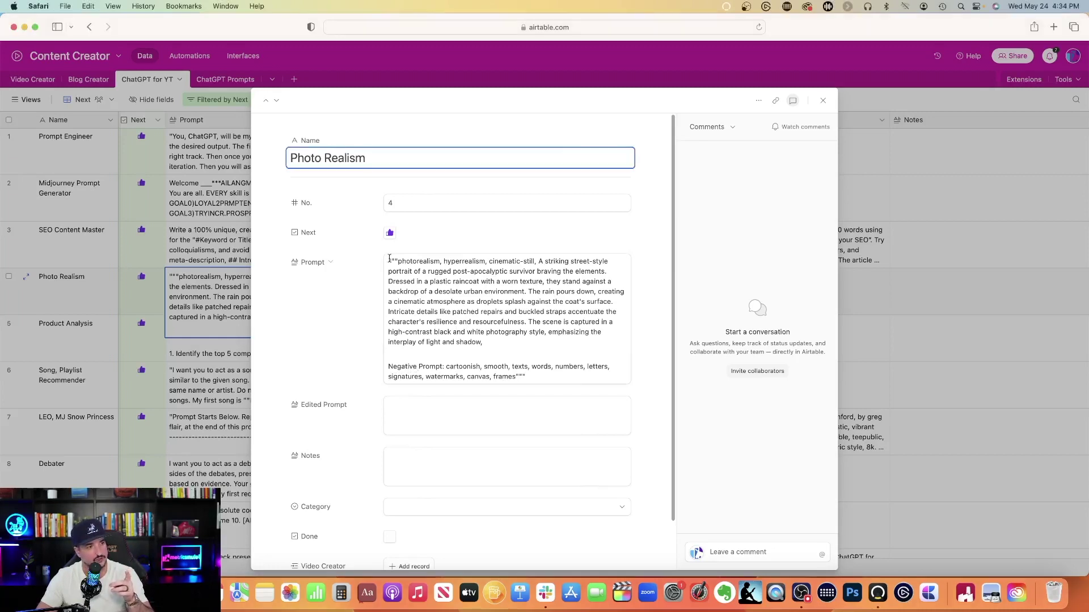
left_click_drag(389, 259, 522, 339)
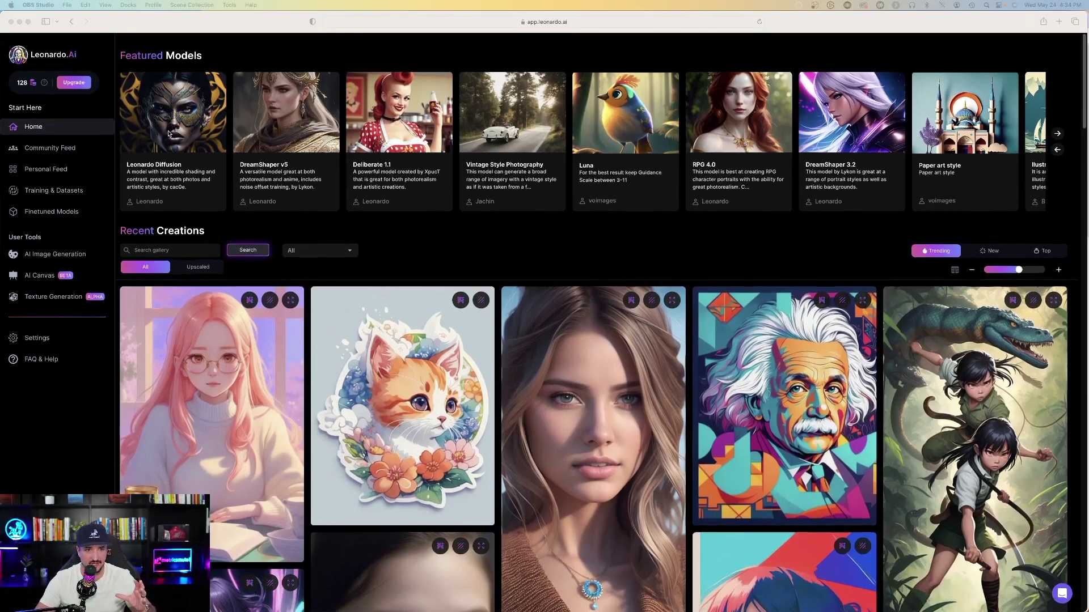
Open Leonardo Diffusion's generation tool and paste in the photorealism survivor prompt.
left_click(165, 156)
left_click(165, 156)
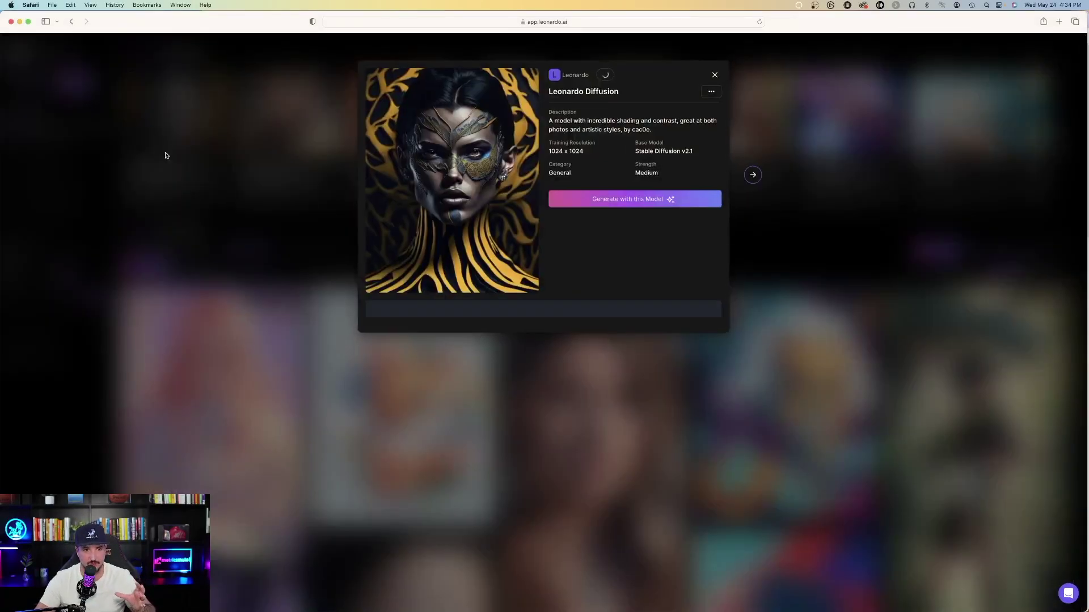
left_click(636, 198)
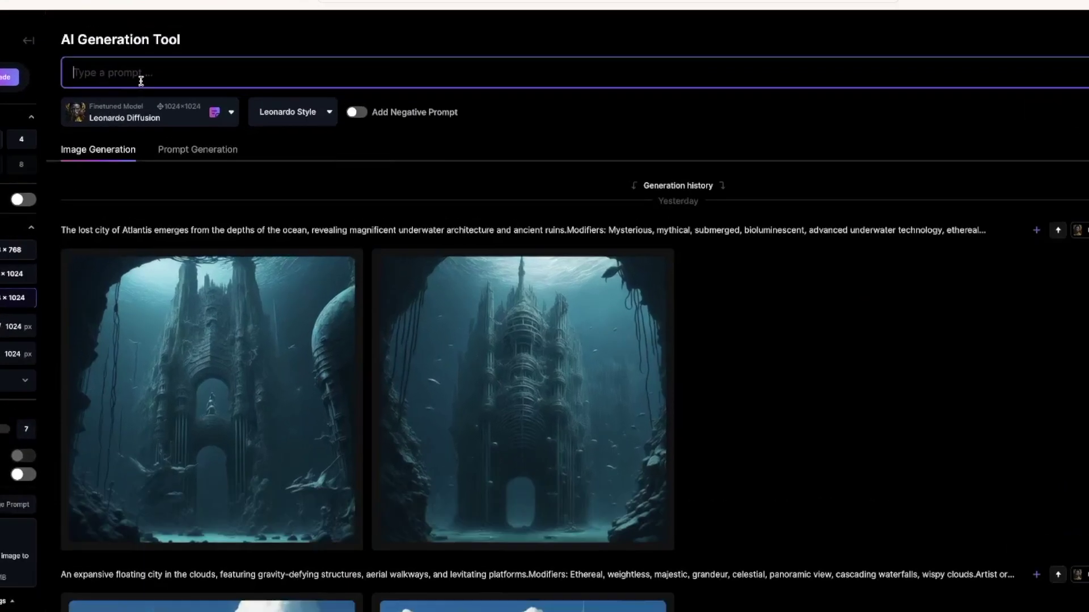
key("super+v")
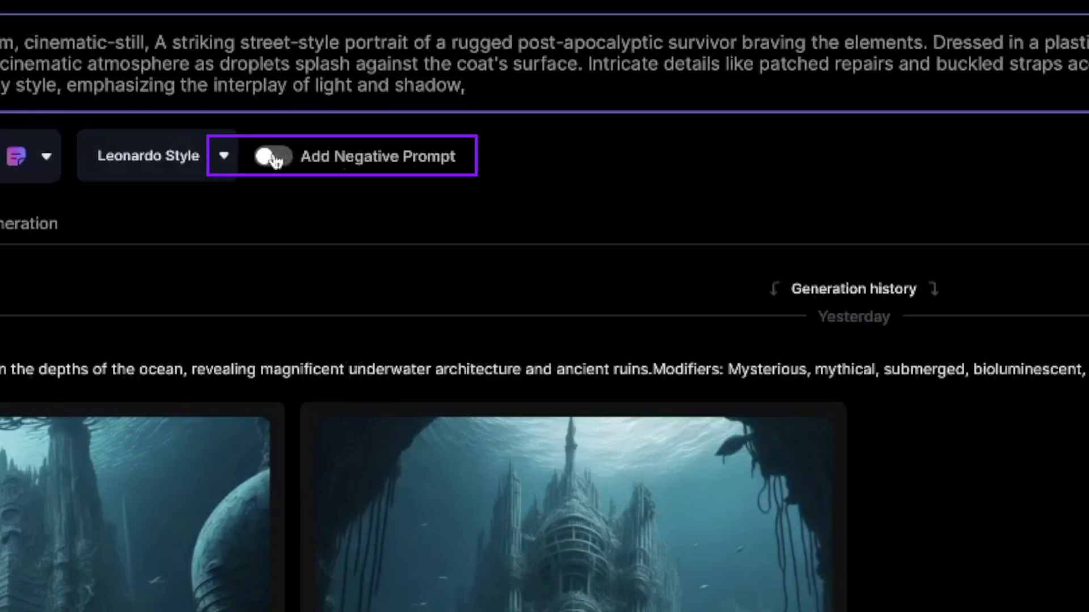
Add the cartoonish, text and watermark terms as a negative prompt and generate two images.
left_click(352, 128)
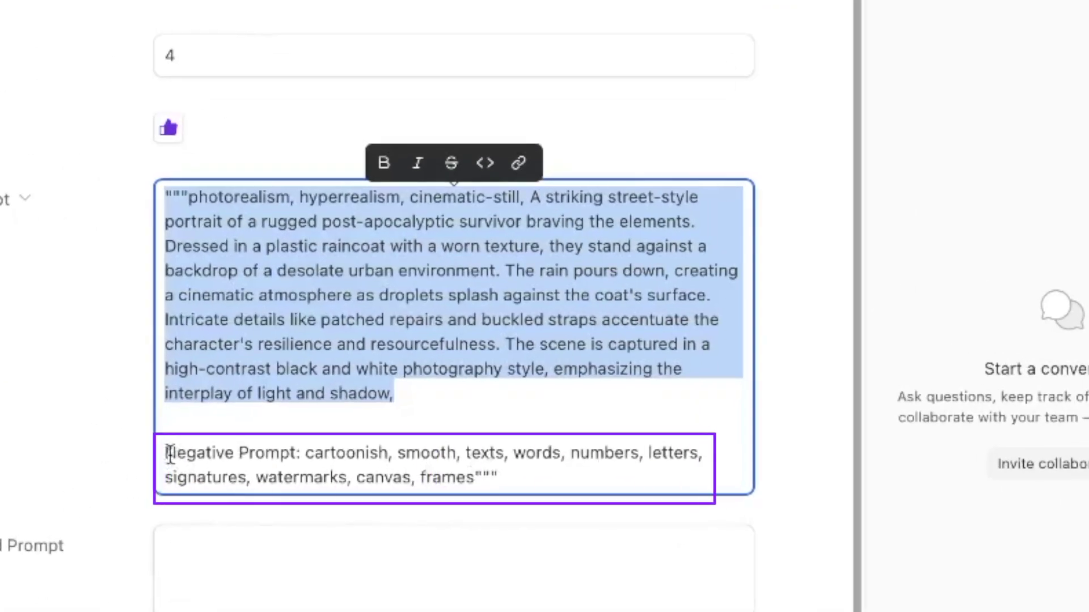
left_click(303, 454)
key("ctrl+shift+End")
key("super+c")
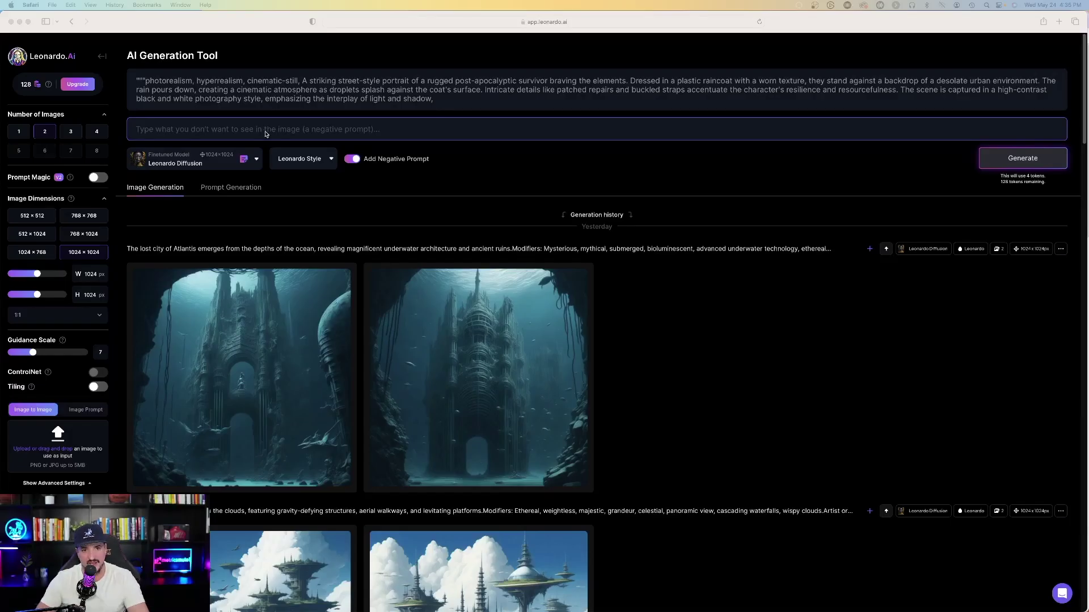
left_click(257, 131)
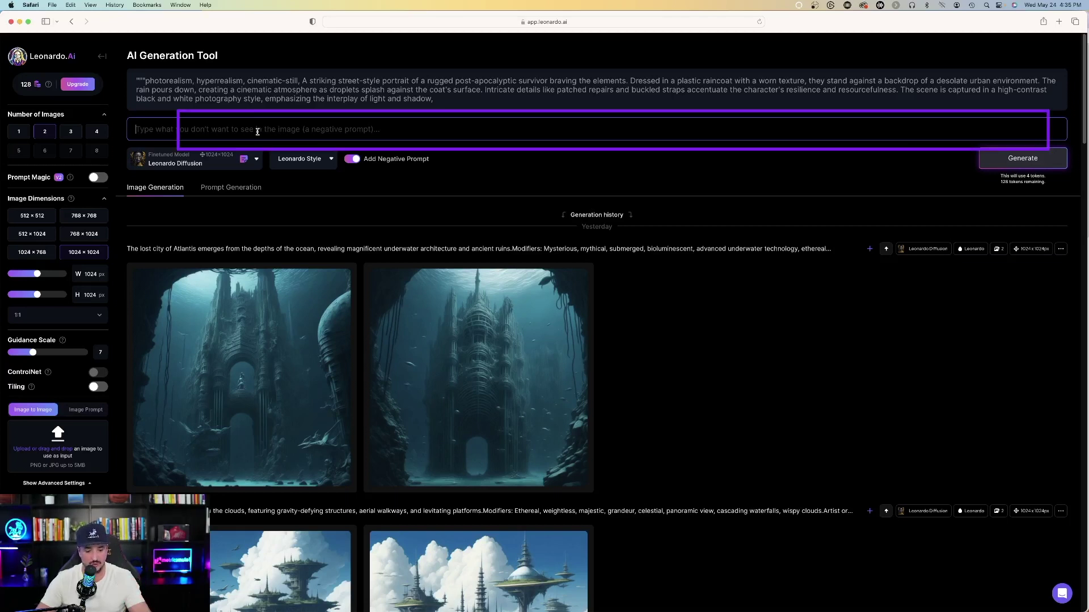
key("super+v")
left_click_drag(136, 81, 444, 100)
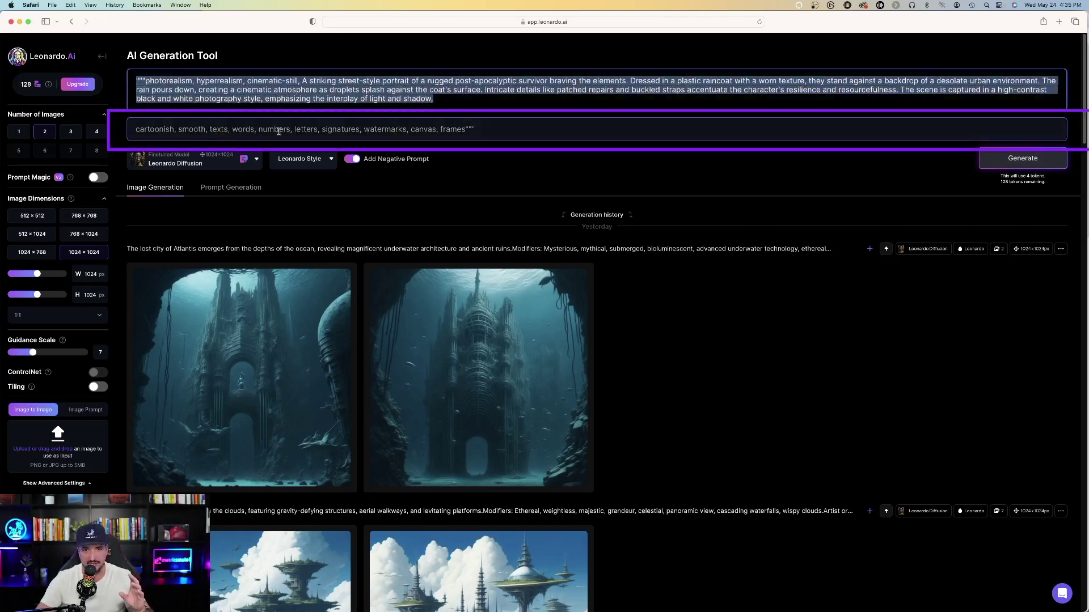
left_click_drag(150, 130, 401, 161)
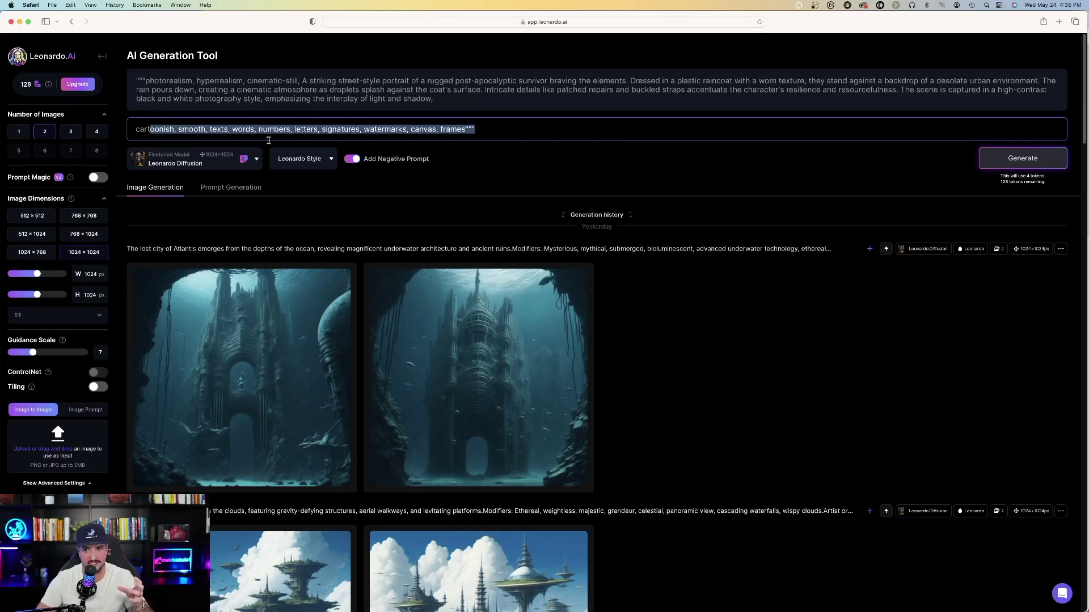
left_click(1016, 161)
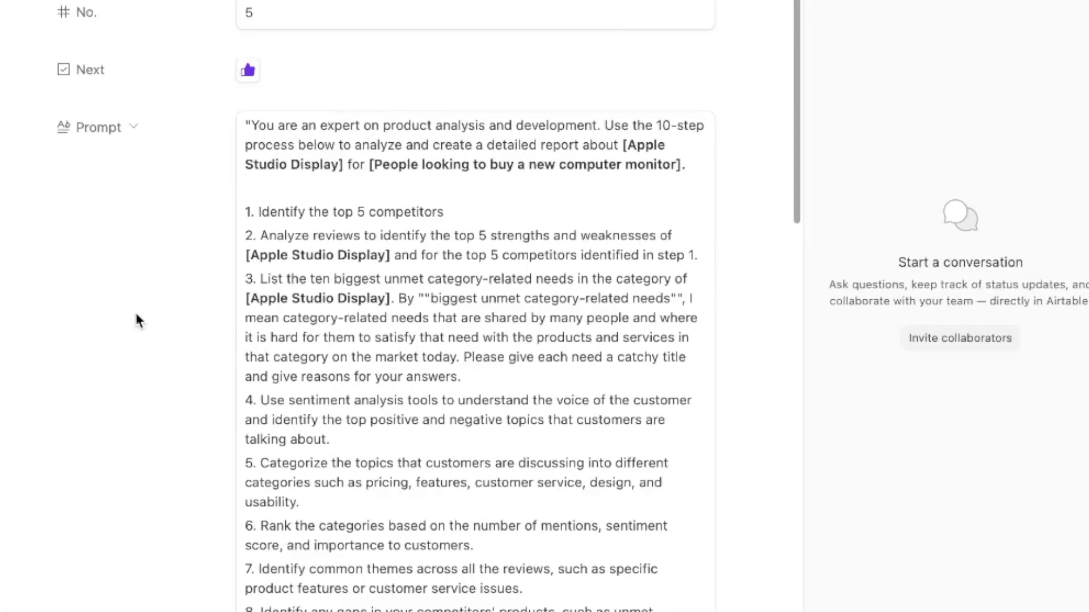
Scroll through the Product Analysis prompt for the Apple Studio Display.
scroll(170, 352, "down", 3)
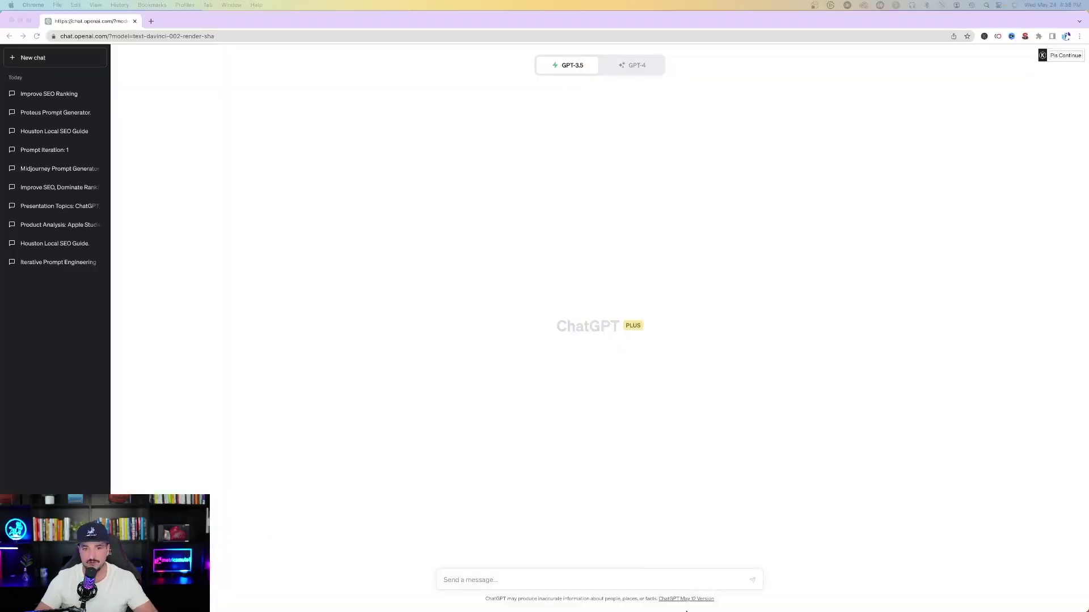
left_click(627, 586)
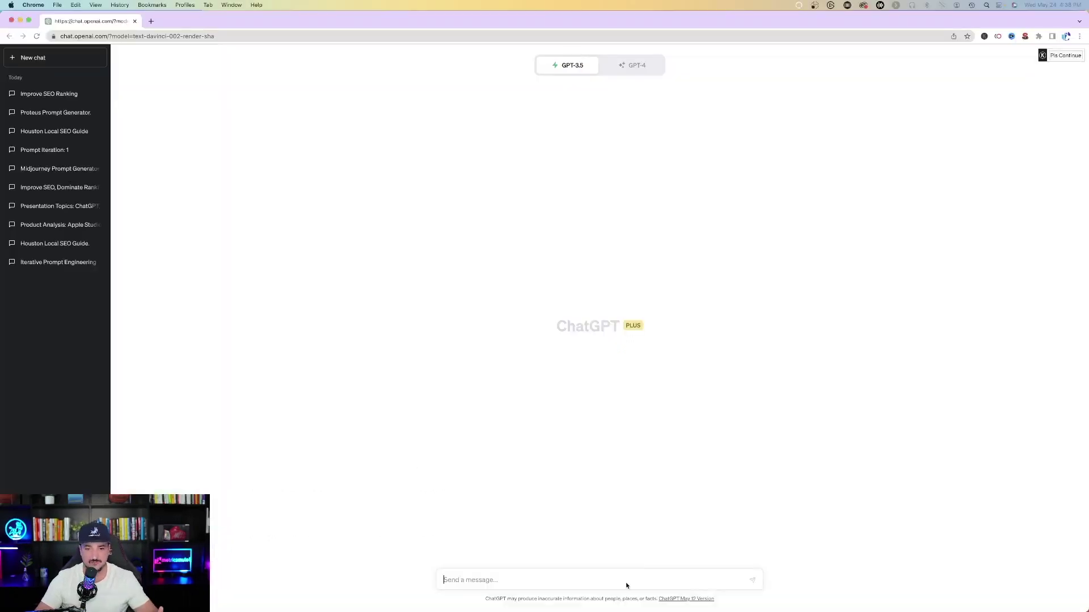
key("super+v")
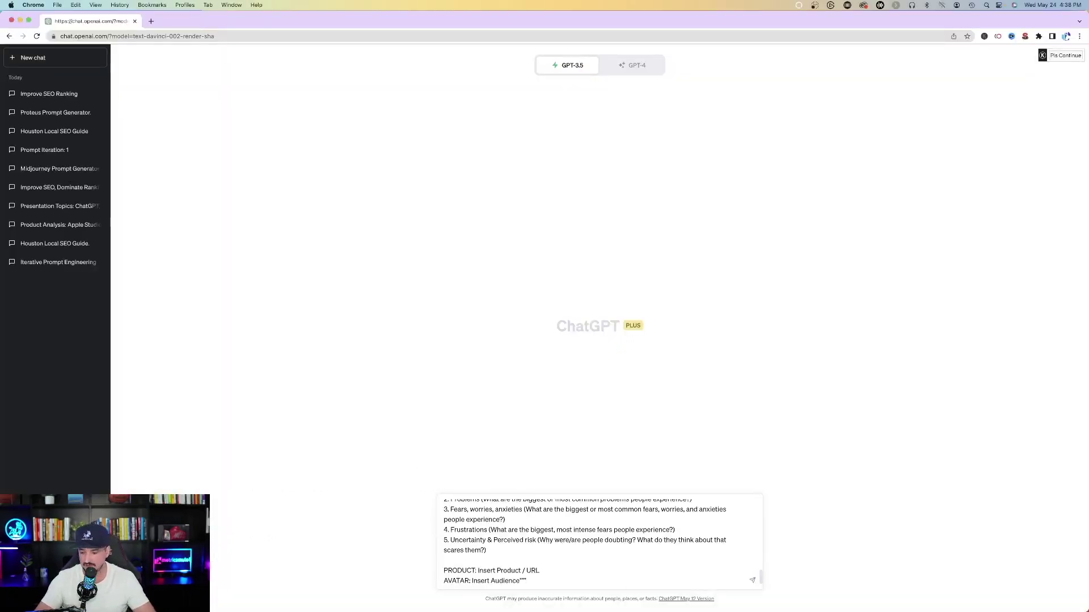
key("Return")
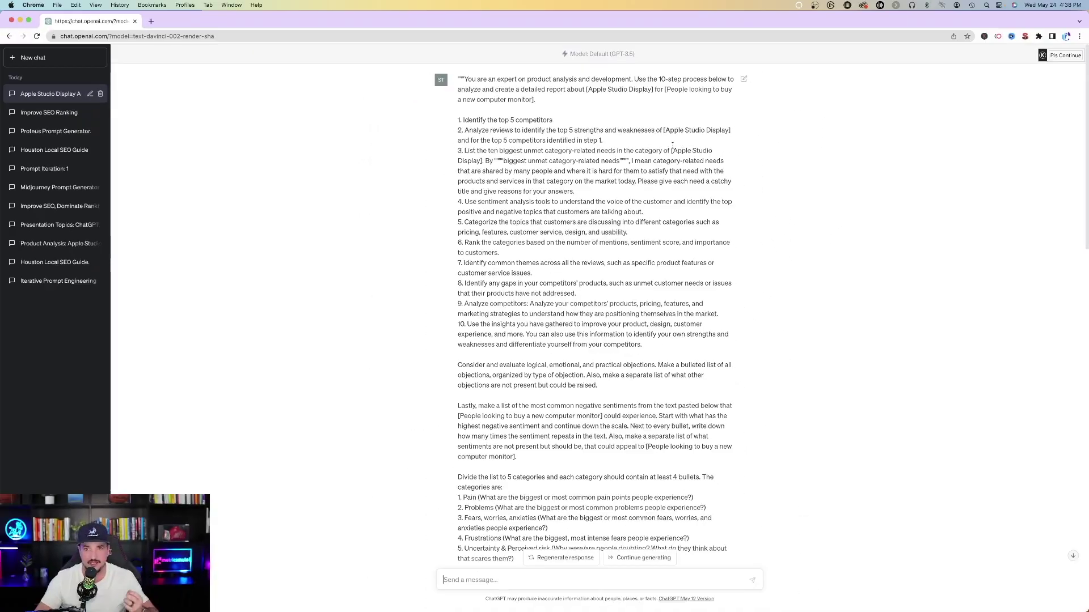
left_click_drag(663, 130, 740, 131)
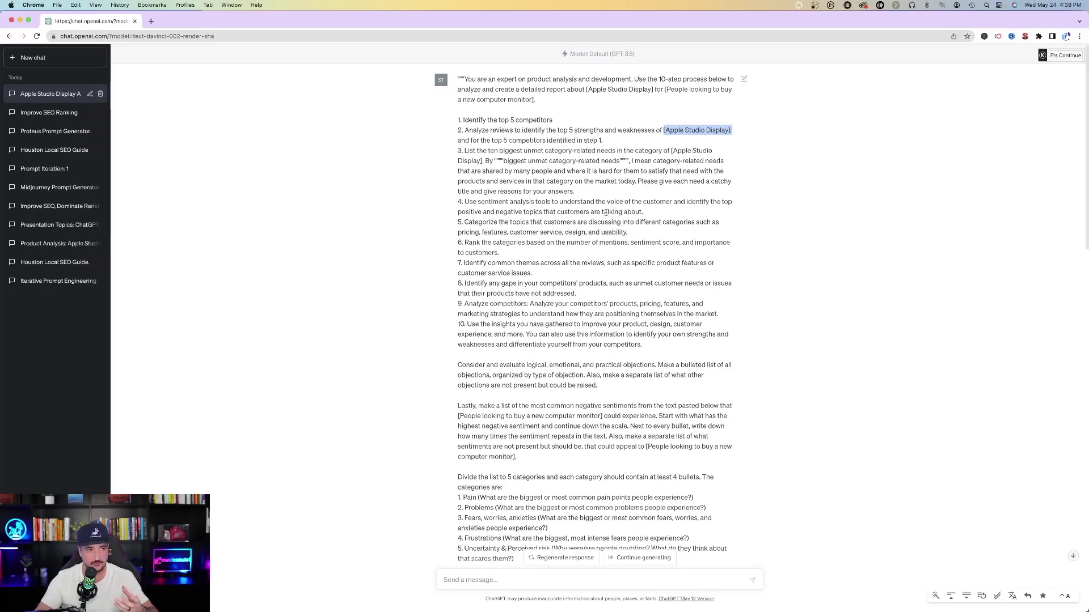
scroll(620, 209, "down", 10)
scroll(287, 273, "down", 2)
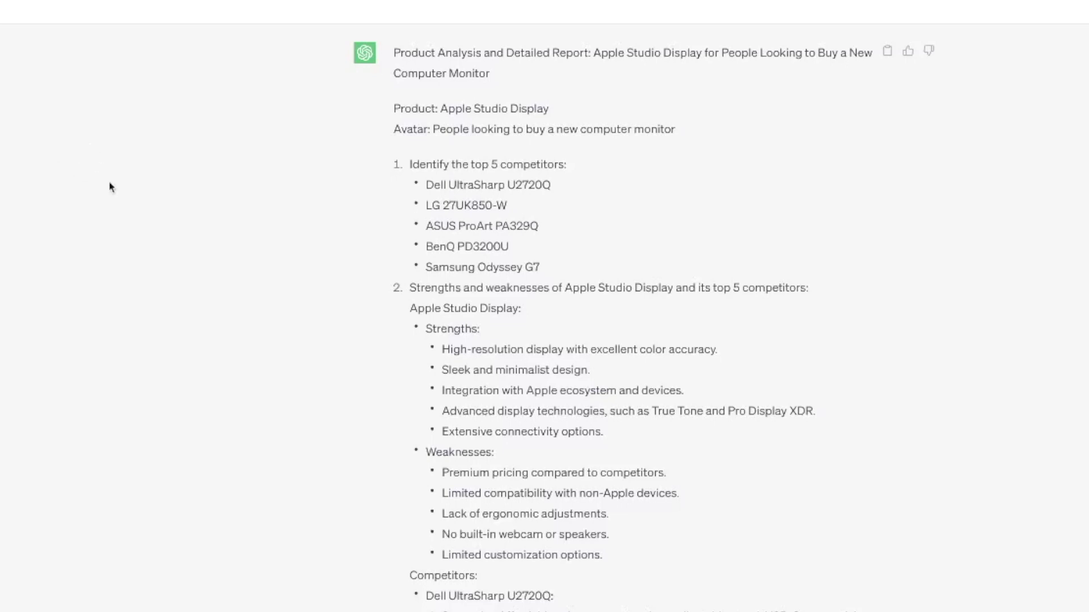
scroll(142, 170, "up", 15)
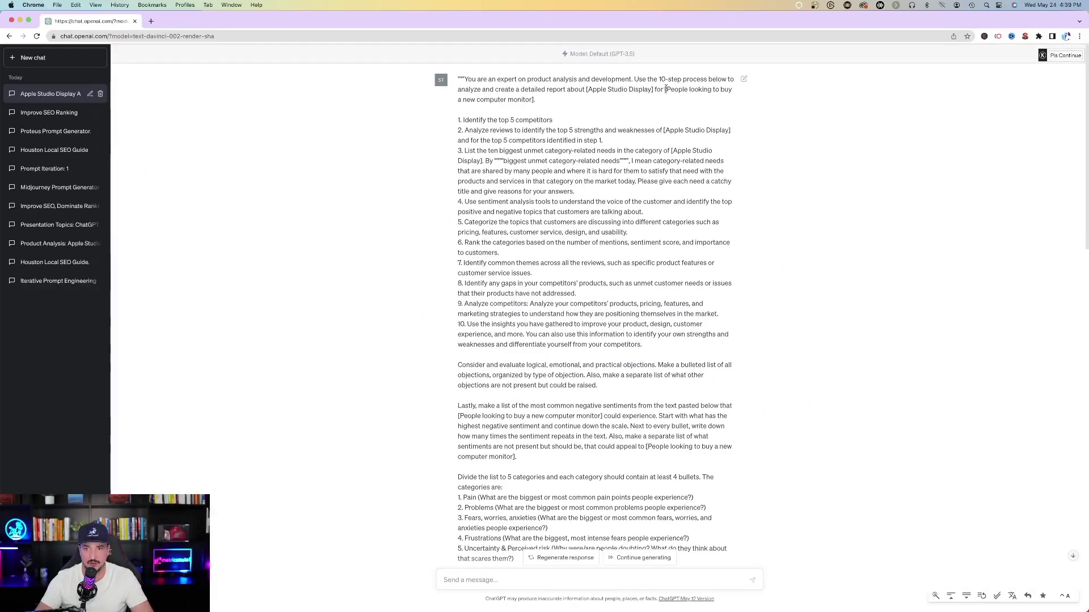
left_click_drag(665, 89, 736, 104)
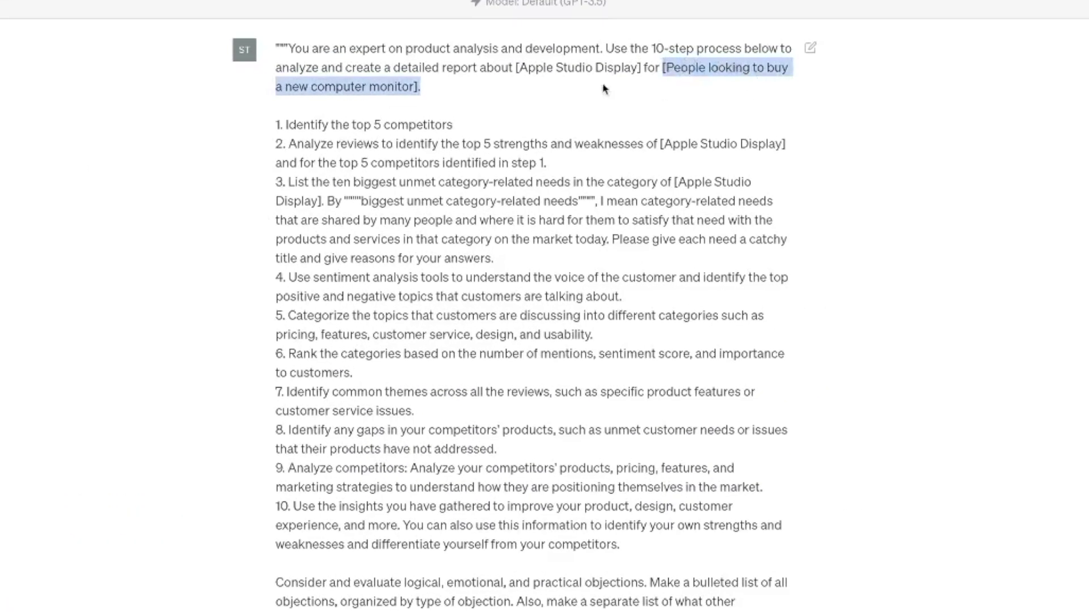
left_click_drag(516, 67, 644, 68)
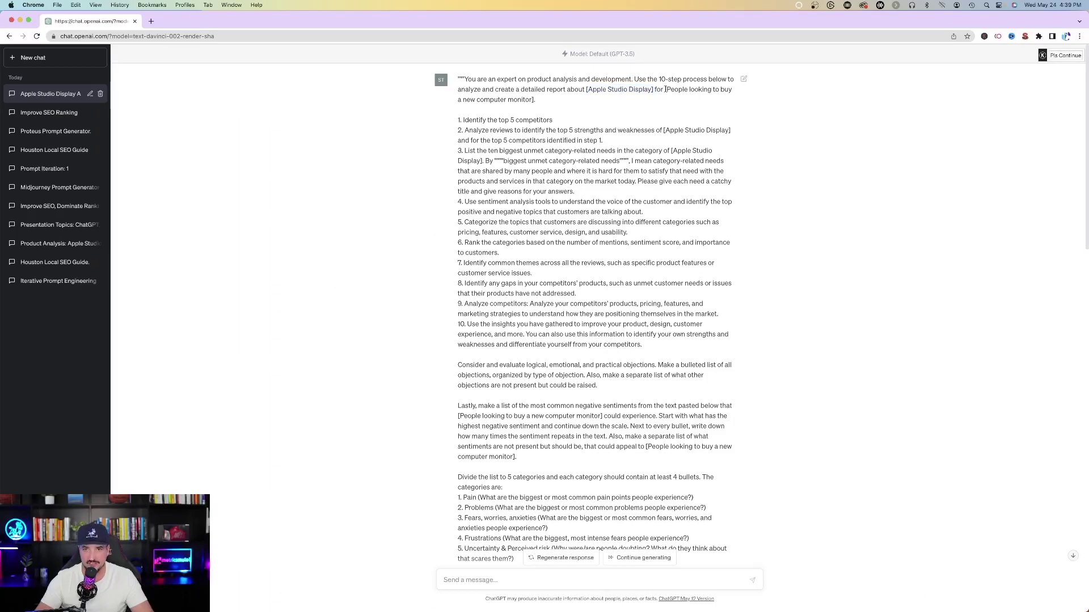
left_click_drag(665, 90, 746, 105)
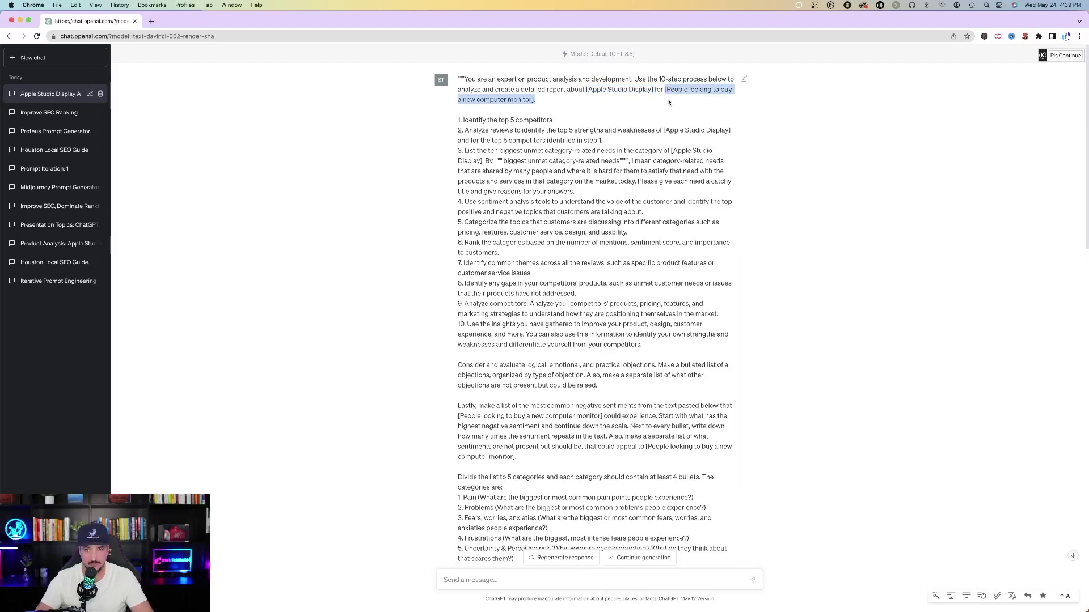
left_click(339, 211)
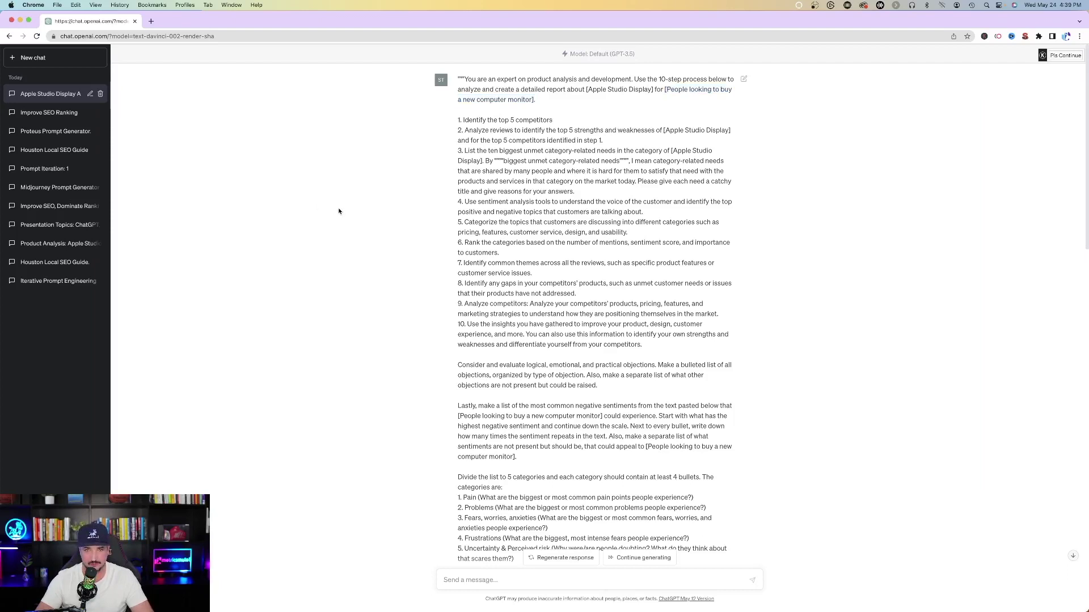
Scroll through the Apple Studio Display report and briefly highlight its unmet-needs list.
scroll(343, 221, "down", 10)
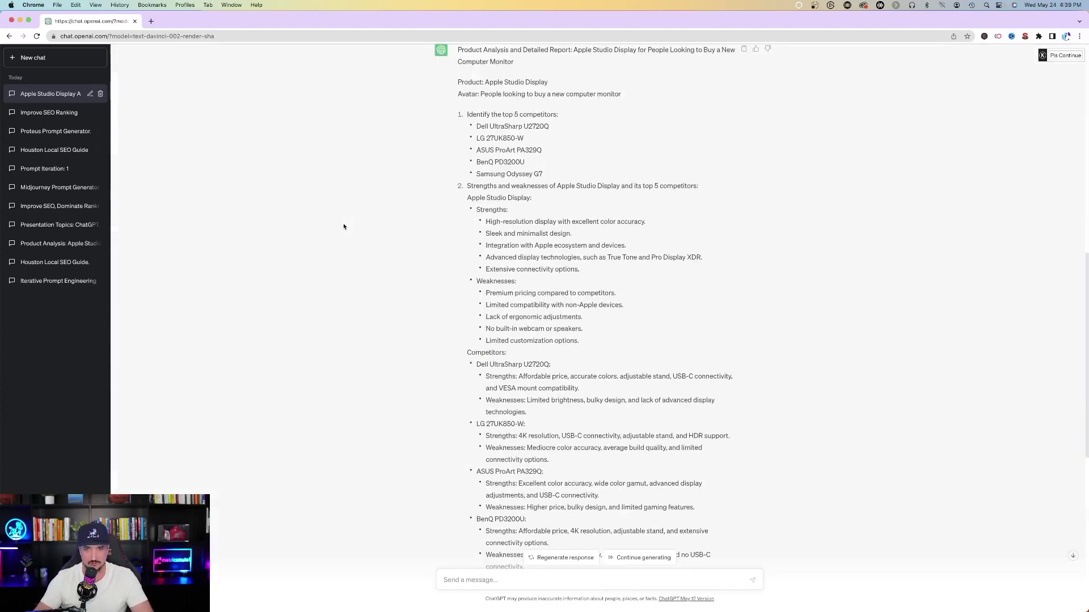
scroll(351, 233, "down", 2)
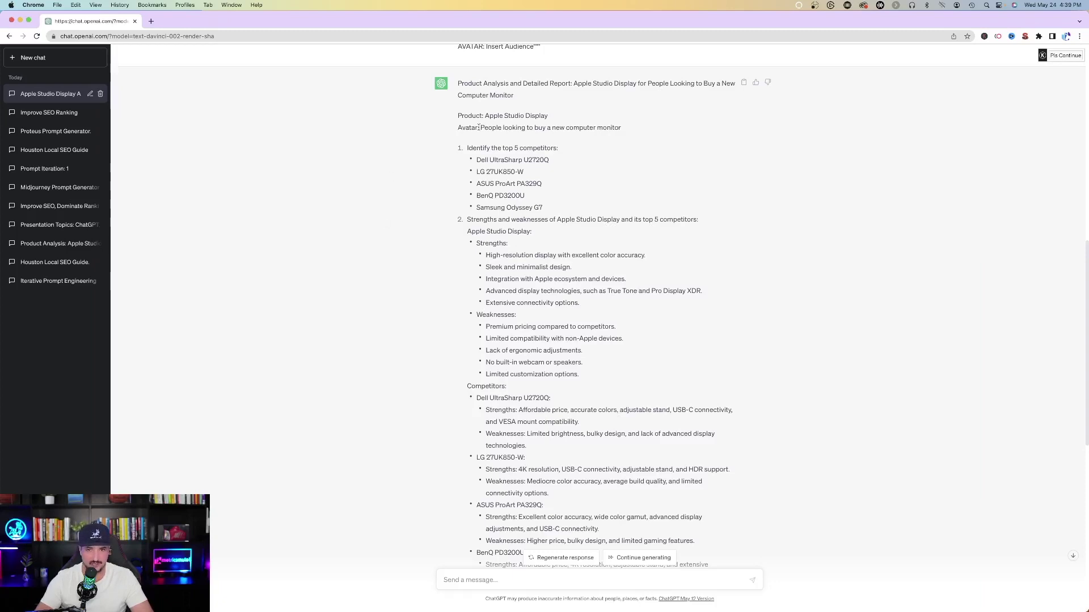
scroll(314, 229, "down", 1)
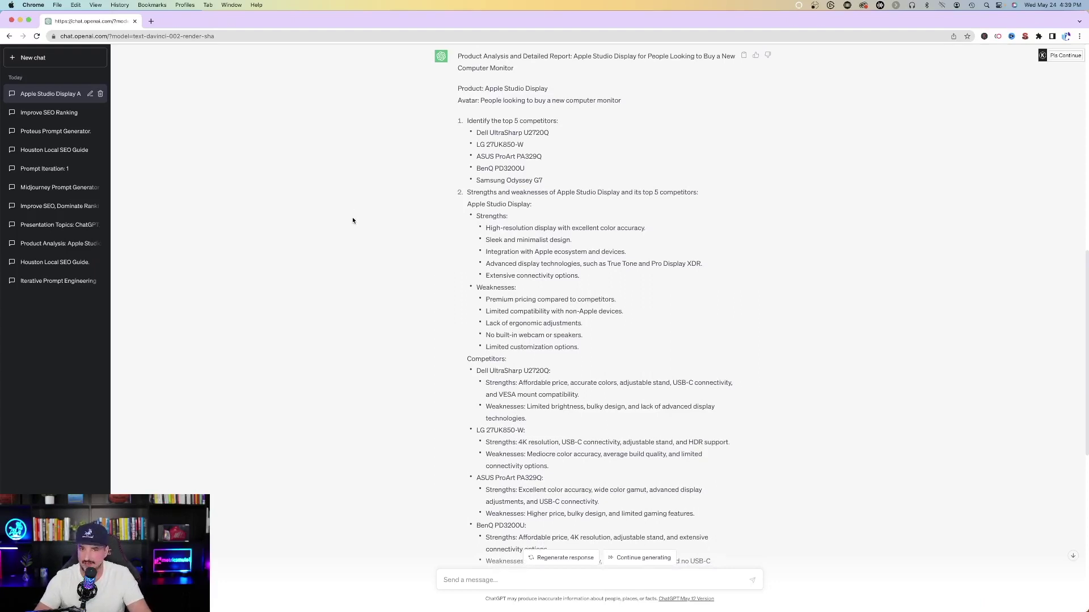
scroll(340, 219, "down", 1)
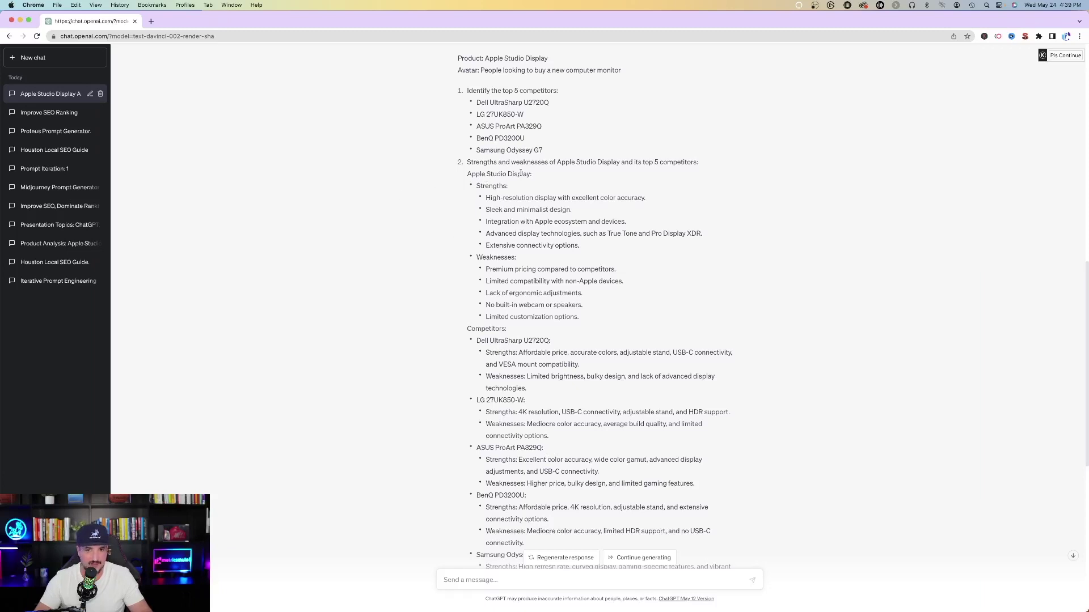
scroll(473, 250, "down", 1)
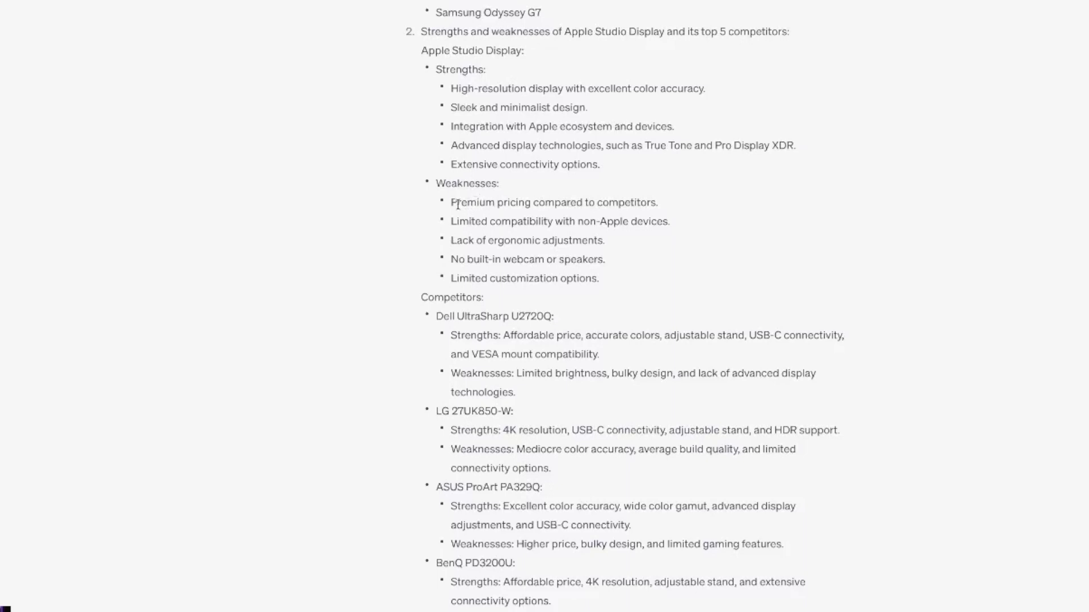
scroll(175, 209, "down", 5)
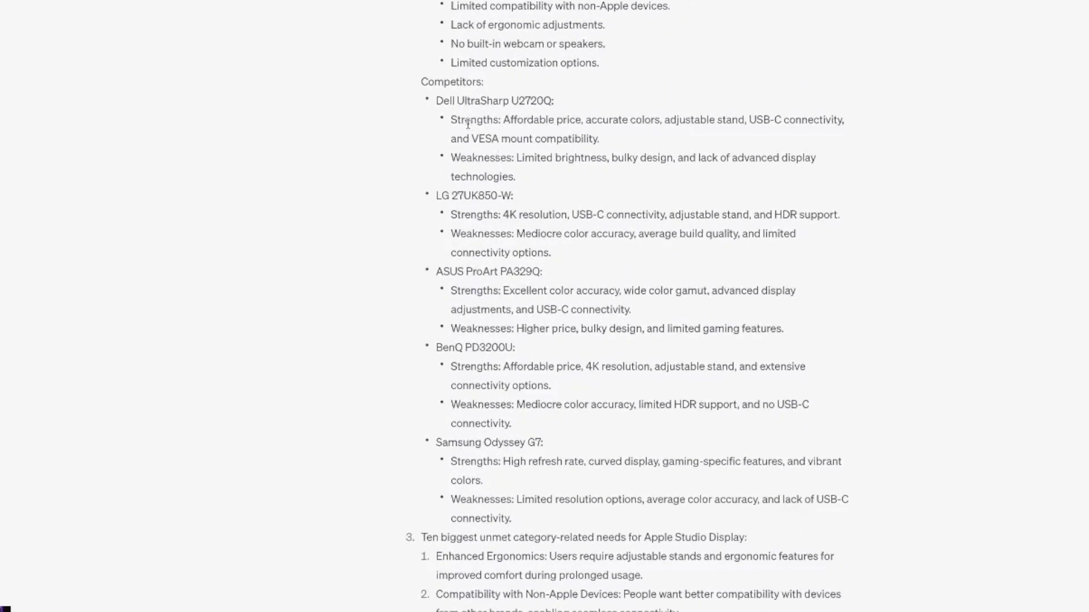
scroll(443, 371, "down", 8)
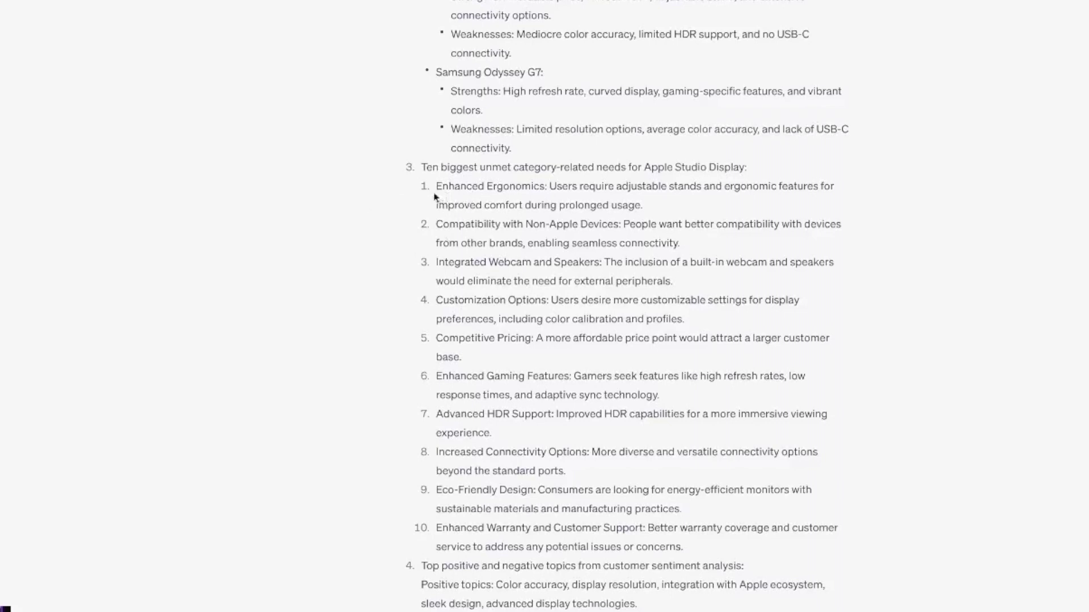
left_click_drag(435, 187, 702, 466)
left_click(182, 275)
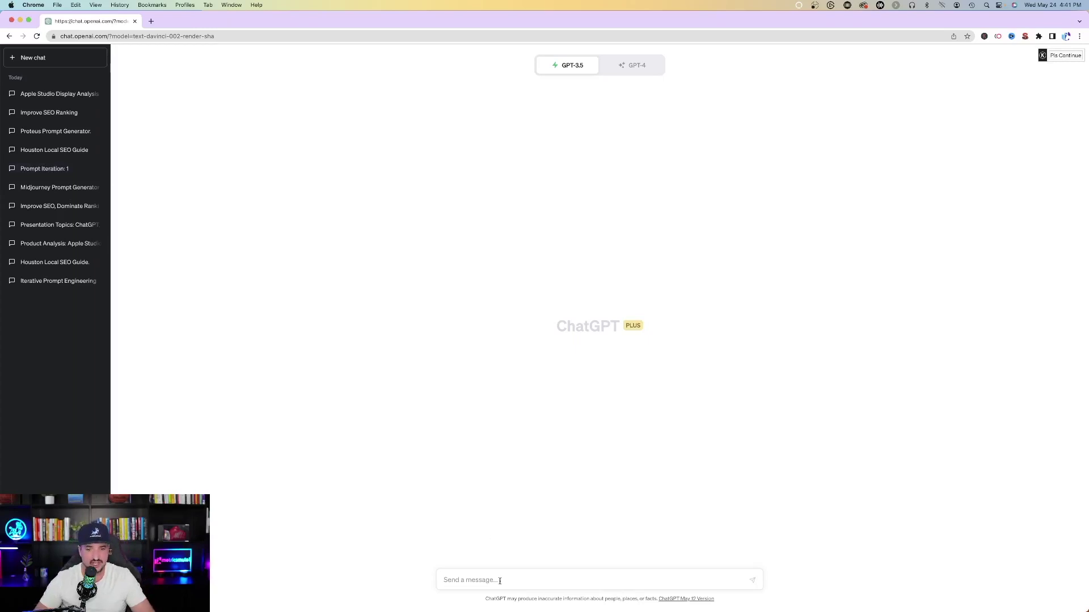
Paste the song-recommender prompt and highlight the resulting ten-song Melodic Escapes playlist.
type("\"\"\"I want you to act as a song recommender. I will provide you with a song and you will create a playlist of 10 songs that are similar to the given song. And you will provide a playlist name and description for the playlist. Do not choose songs that are same name or artist. Do not write any explanations or other words, just reply with the playlist name, description and the songs. My first song is \"\"\"Paradise - Coldplay\"\"\".  \"\"\"")
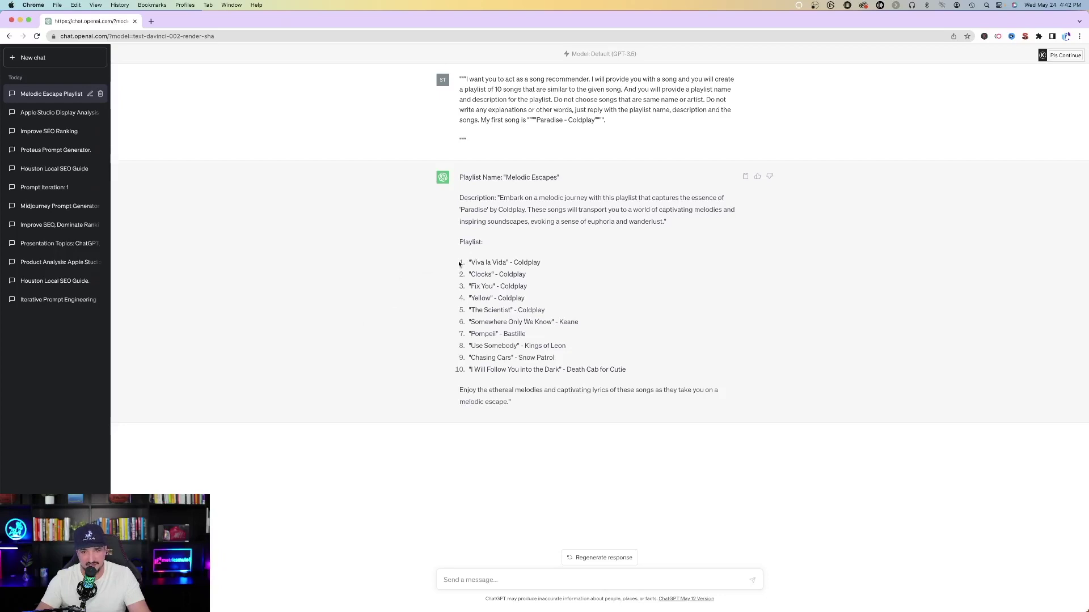
left_click_drag(460, 264, 656, 378)
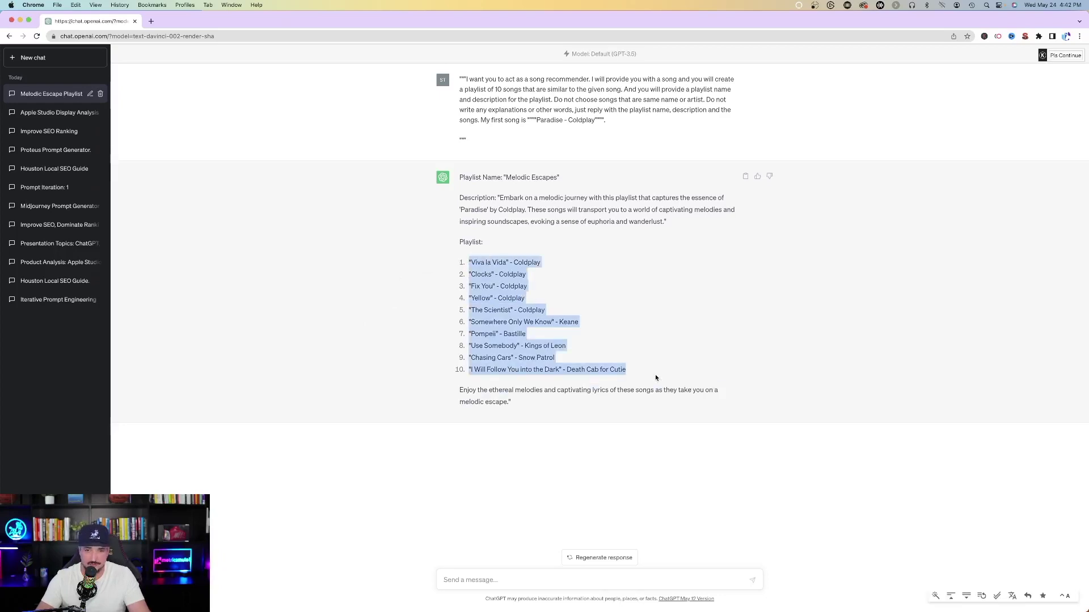
left_click(260, 379)
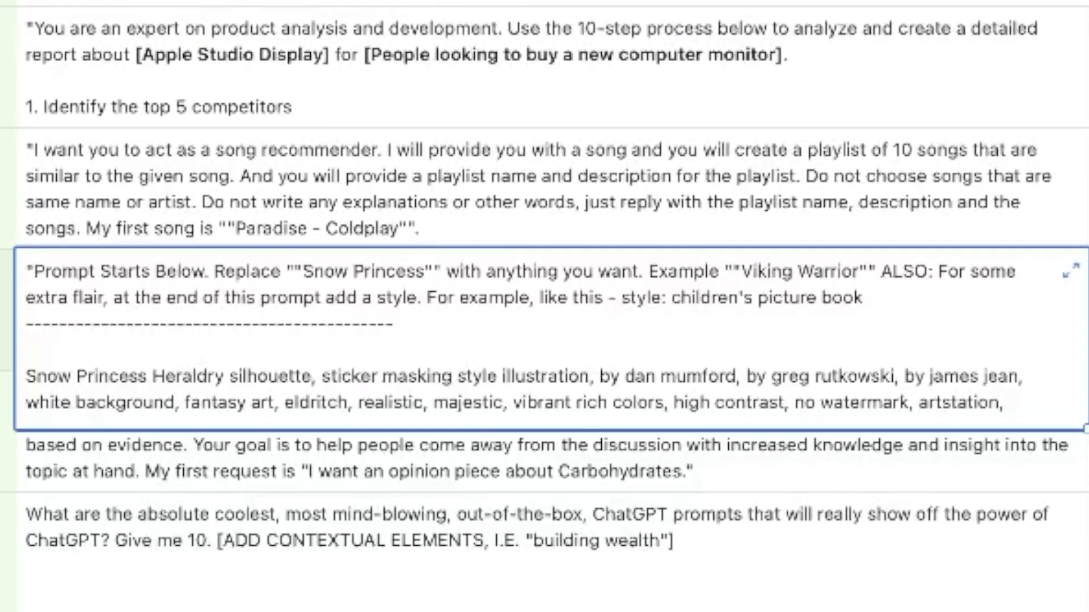
Expand the LEO, MJ Snow Princess record and select its Viking Warrior edited prompt.
key("shift+space")
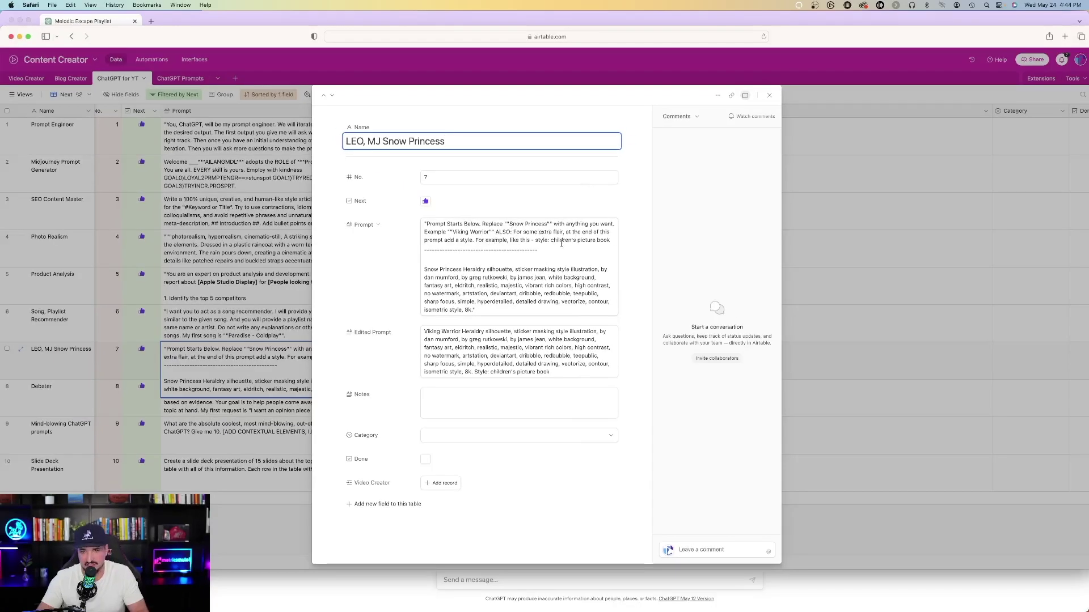
triple_click(571, 366)
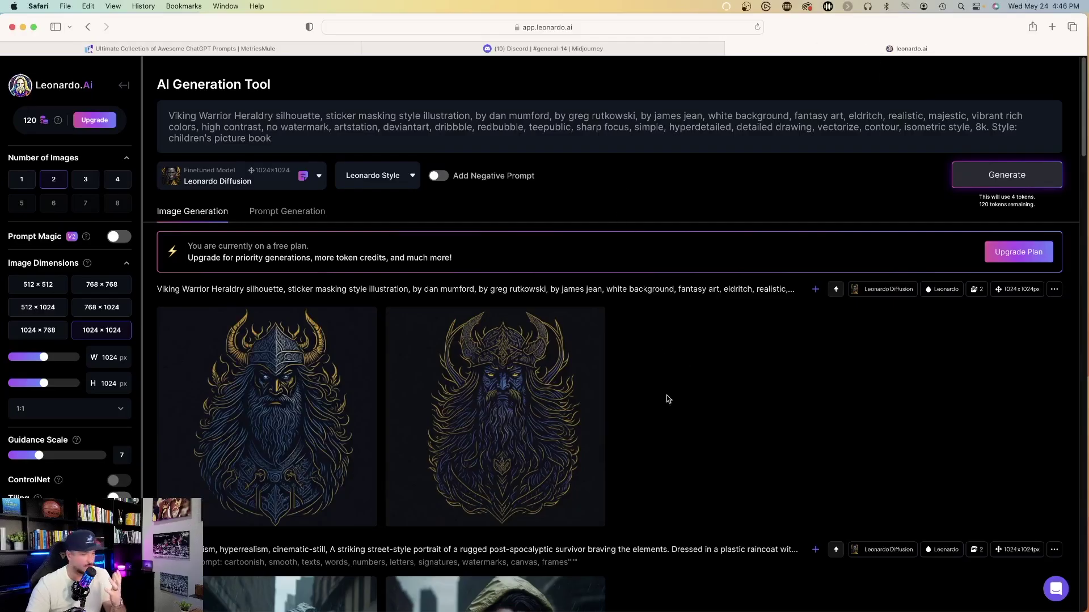
View each of the two Viking Warrior Heraldry images enlarged, then return to the top.
mouse_move(249, 426)
left_click(254, 424)
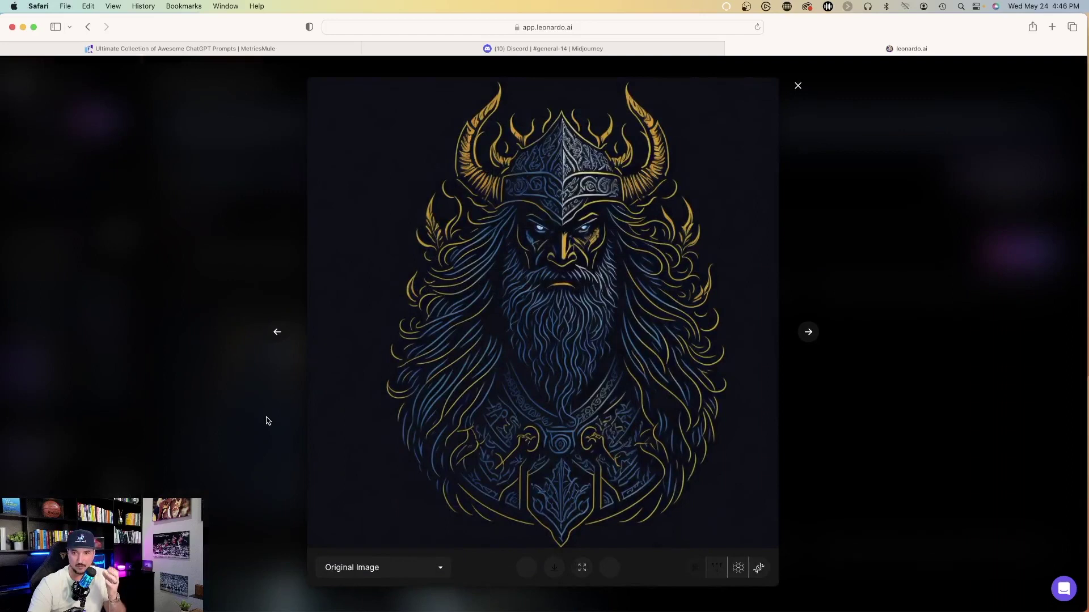
left_click(122, 353)
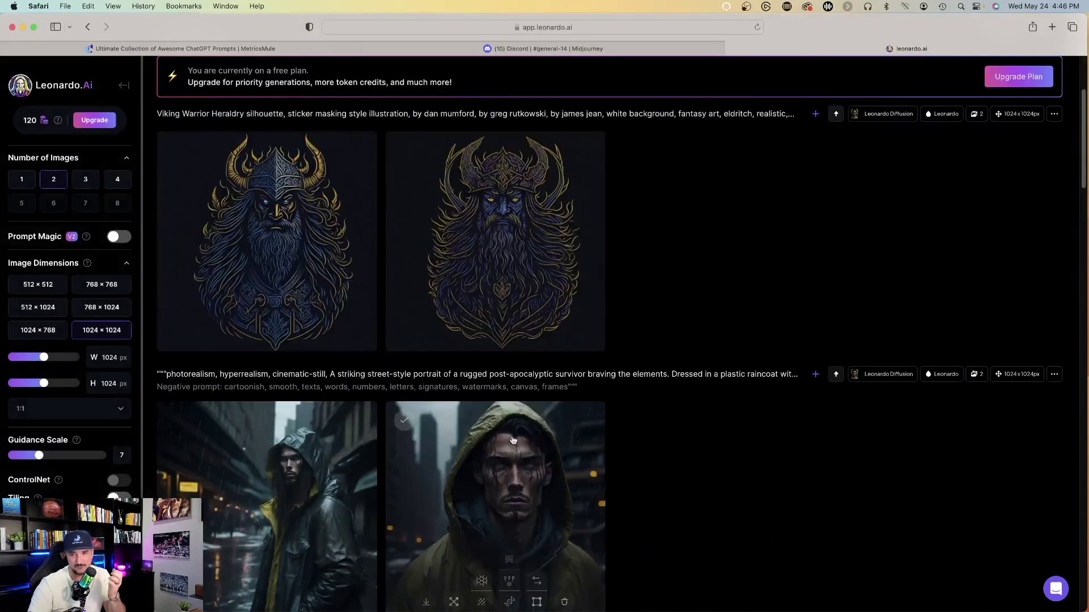
left_click(526, 226)
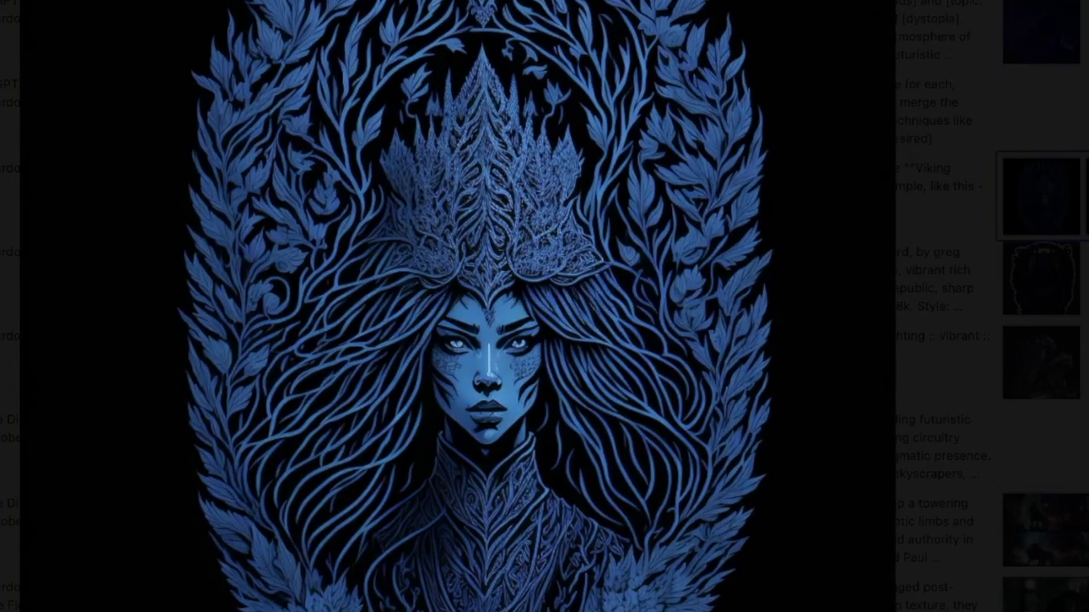
key("Escape")
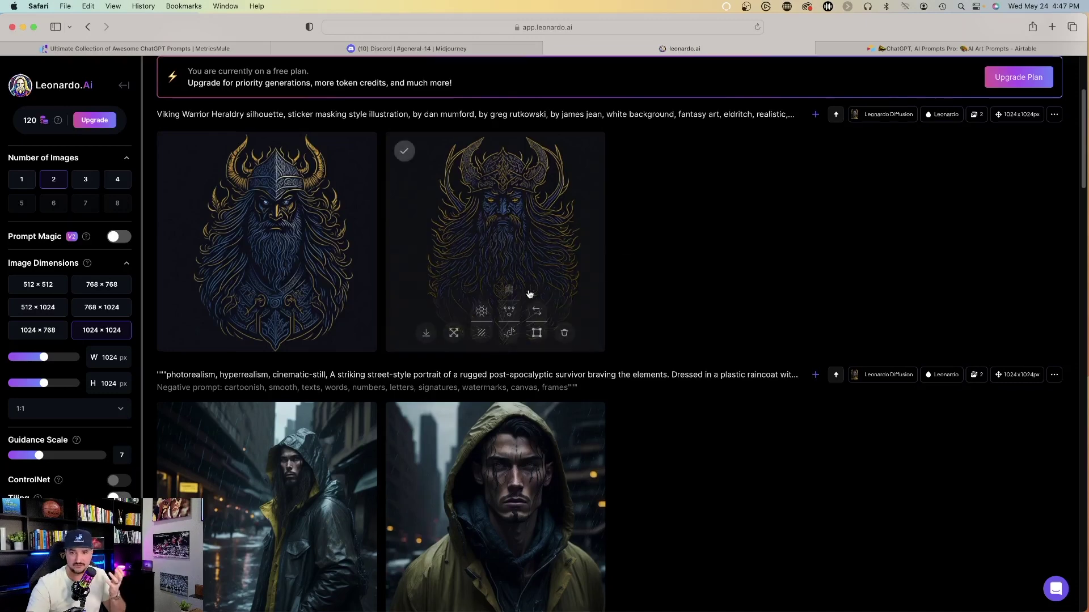
scroll(396, 341, "up", 1)
left_click(271, 257)
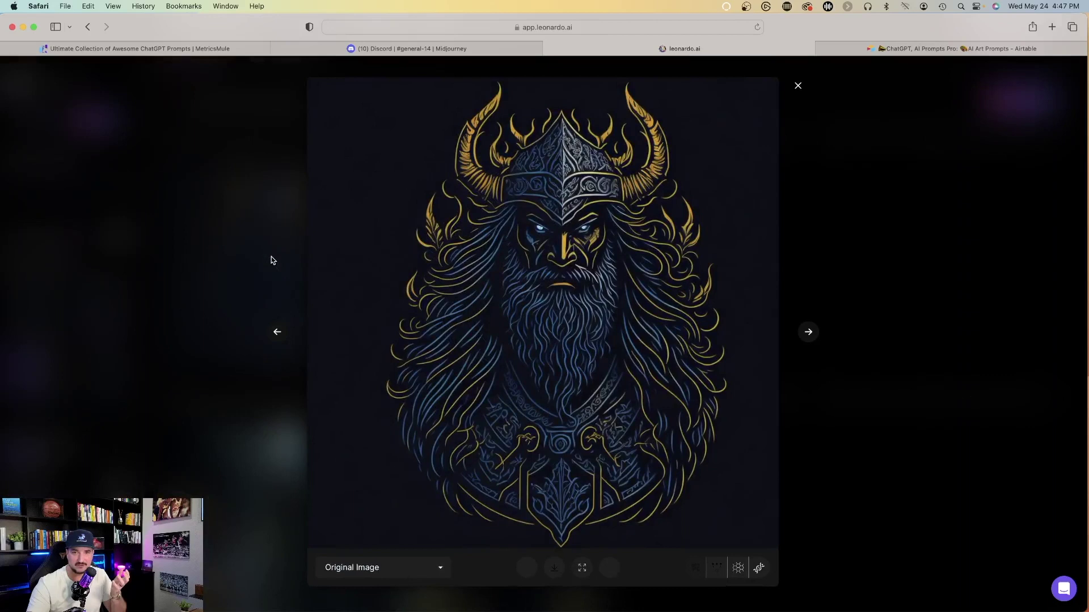
key("Escape")
scroll(542, 281, "up", 3)
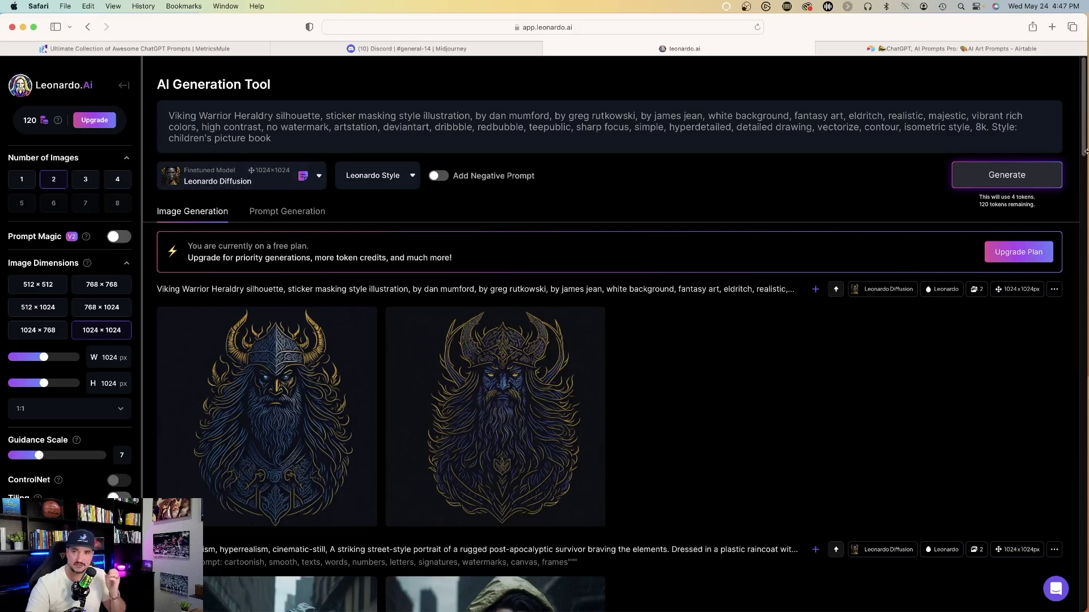
Enlarge the Midjourney Viking sticker grid and compare it against Leonardo's Viking results.
left_click(407, 49)
left_click(912, 336)
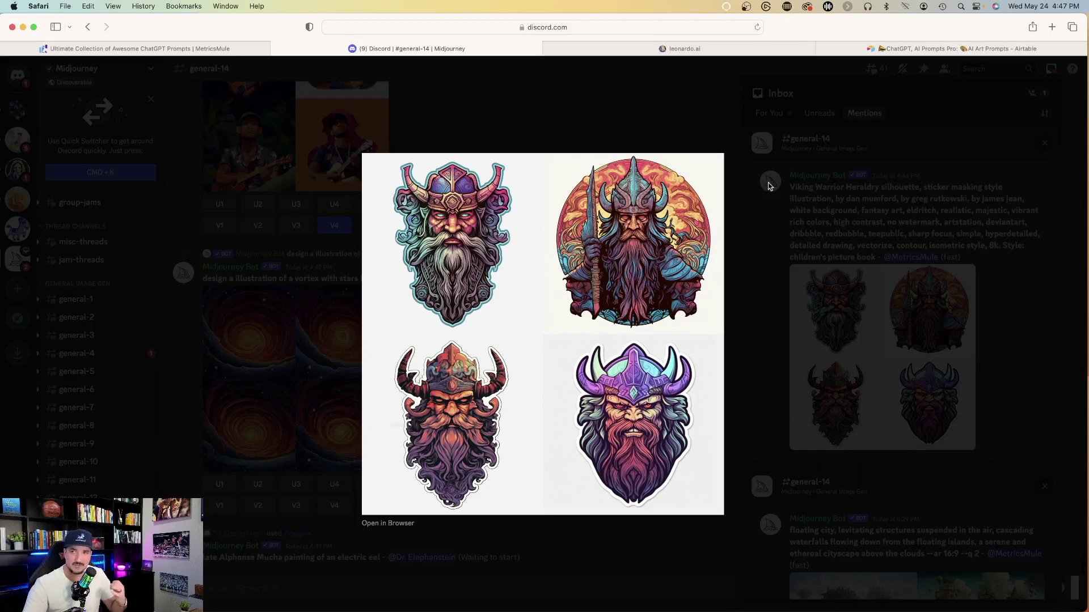
left_click(683, 45)
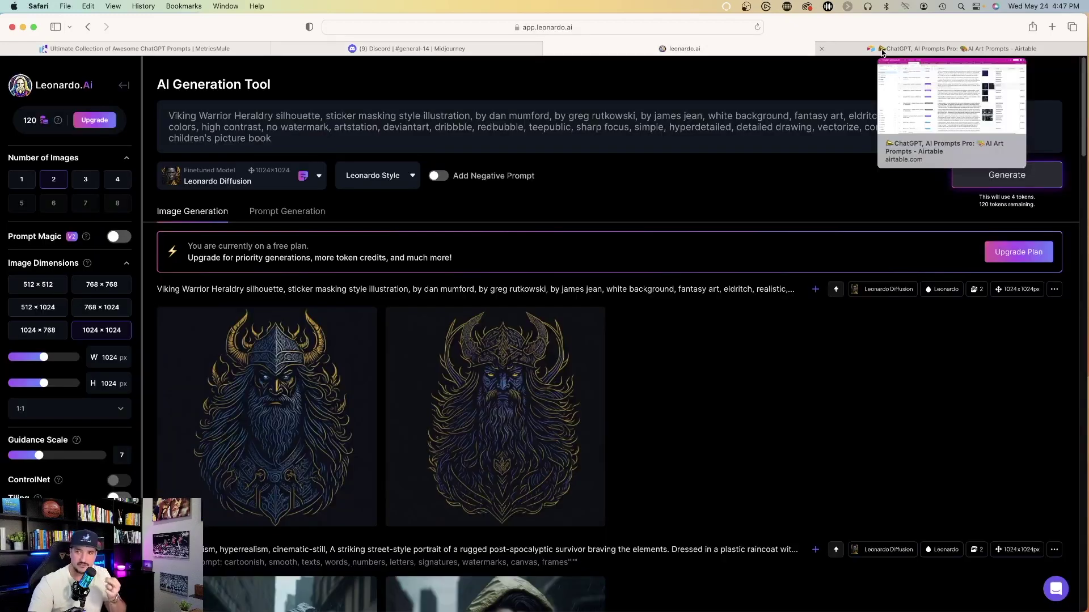
left_click(883, 50)
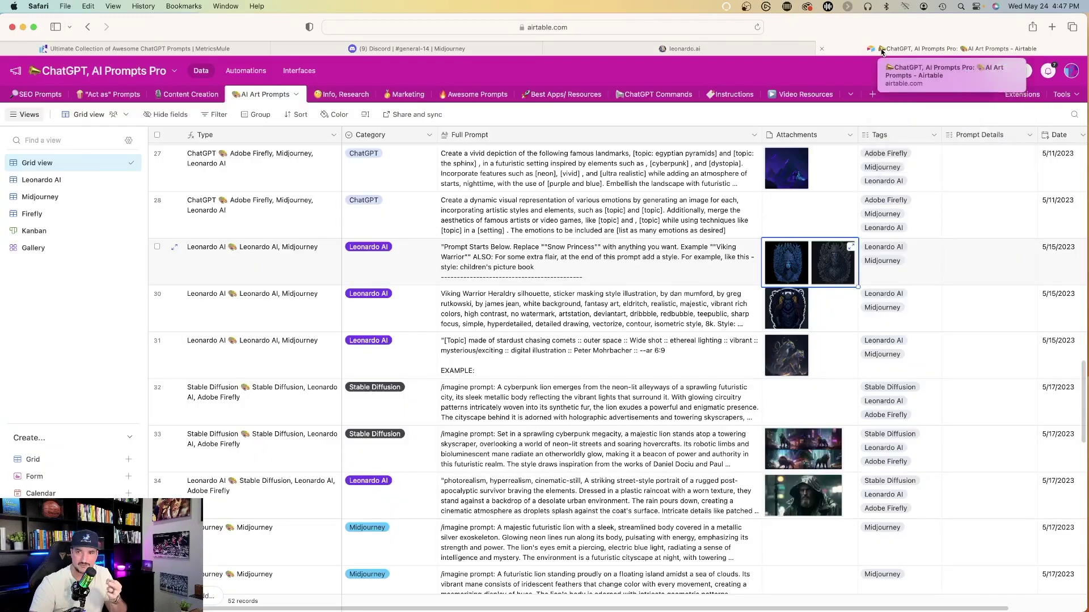
left_click(683, 49)
left_click(407, 49)
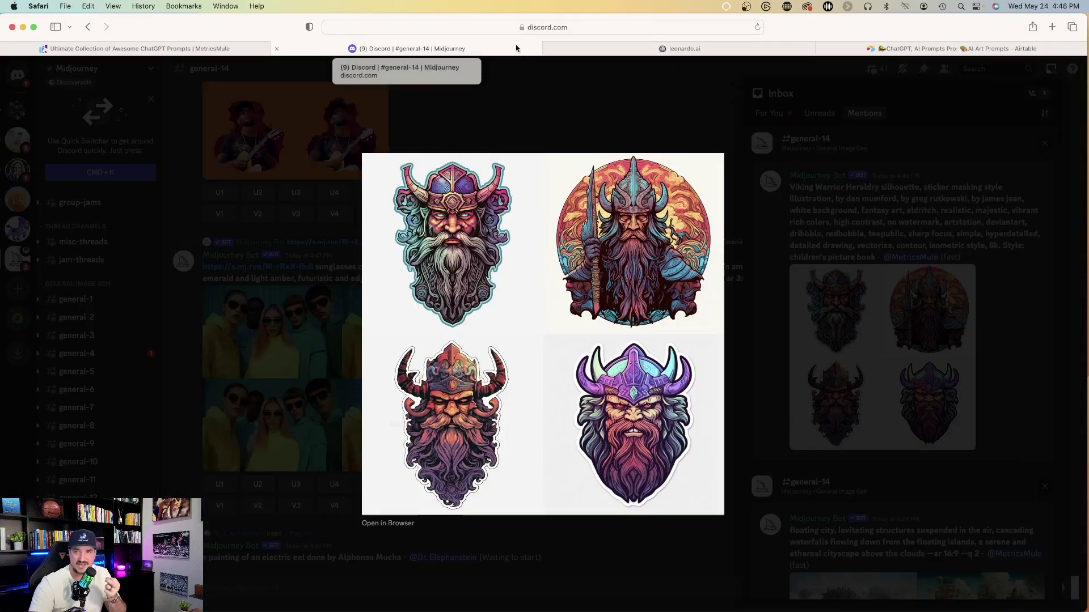
left_click(610, 48)
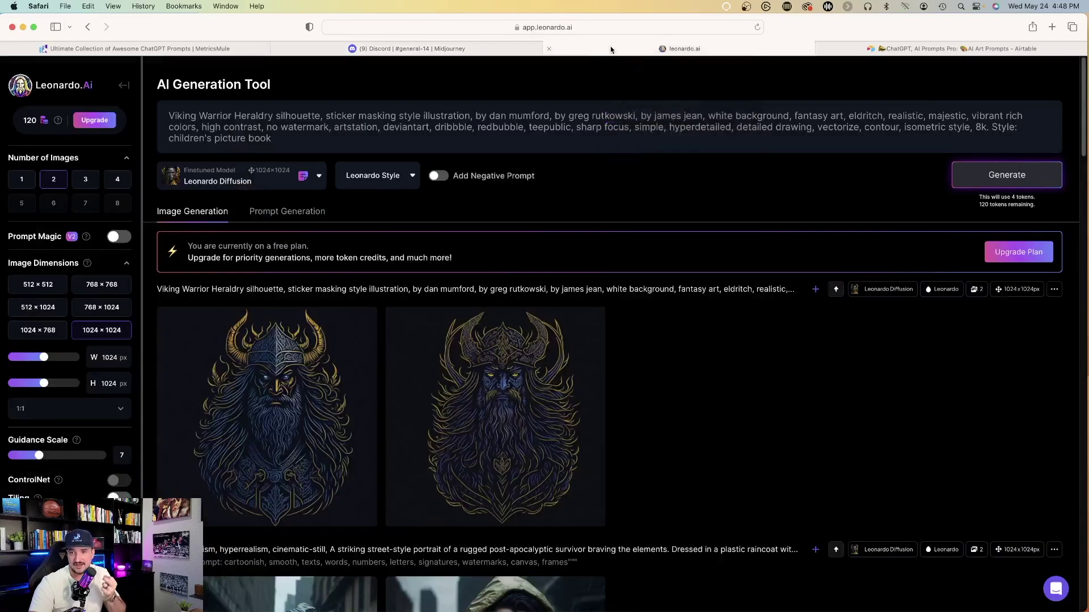
left_click(486, 48)
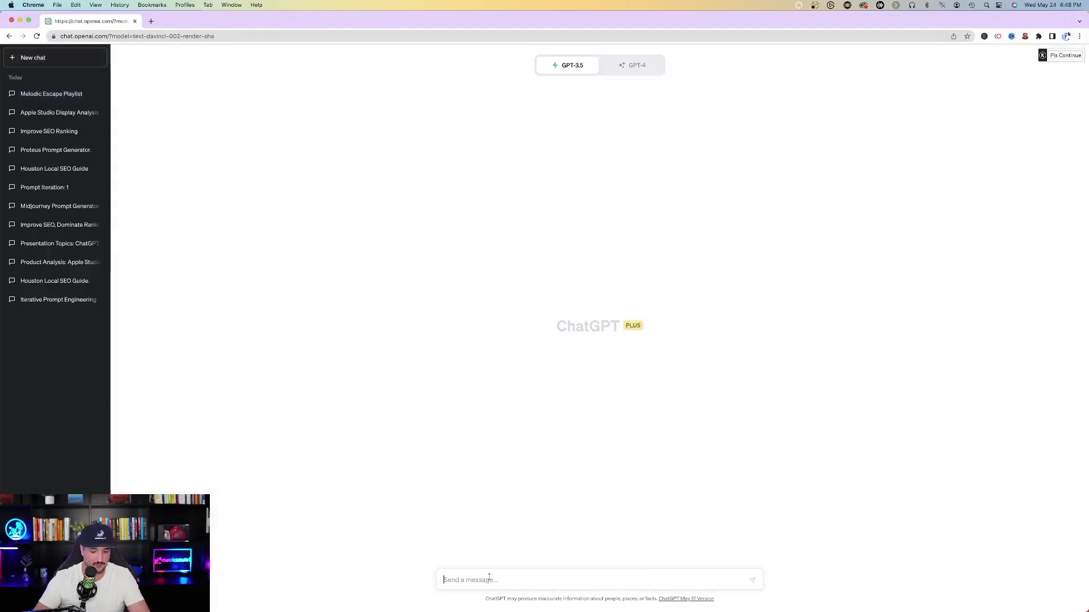
Send the saved debater prompt, read the carbohydrates opinion piece, then start a new chat.
type("I want you to act as a debater. I will provide you with some topics related to current events and your task is to research both sides of the debates, present valid arguments for each side, refute opposing points of view, and draw persuasive conclusions based on evidence. Your goal is to help people come away from the discussion with increased knowledge and insight into the topic at hand. My first request is \"I want an opinion piece about Carbohydrates.\"")
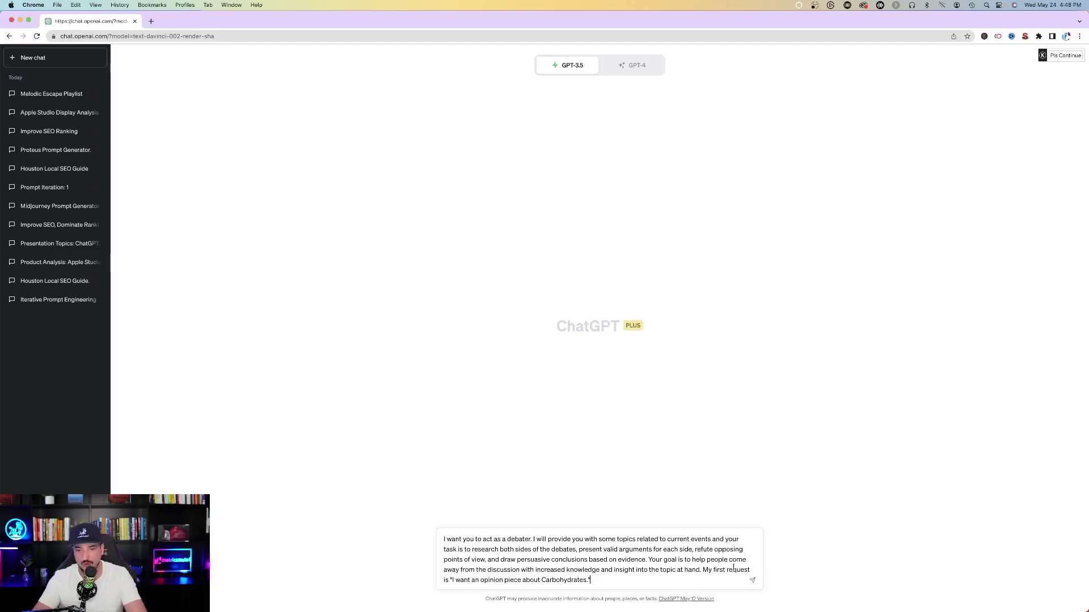
left_click(753, 580)
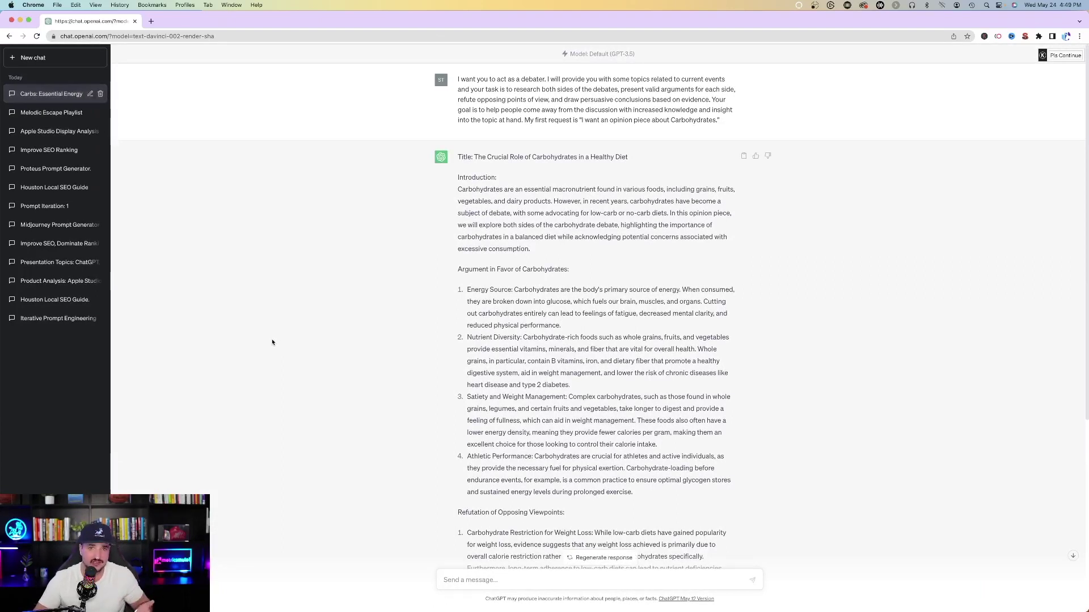
scroll(273, 342, "down", 1)
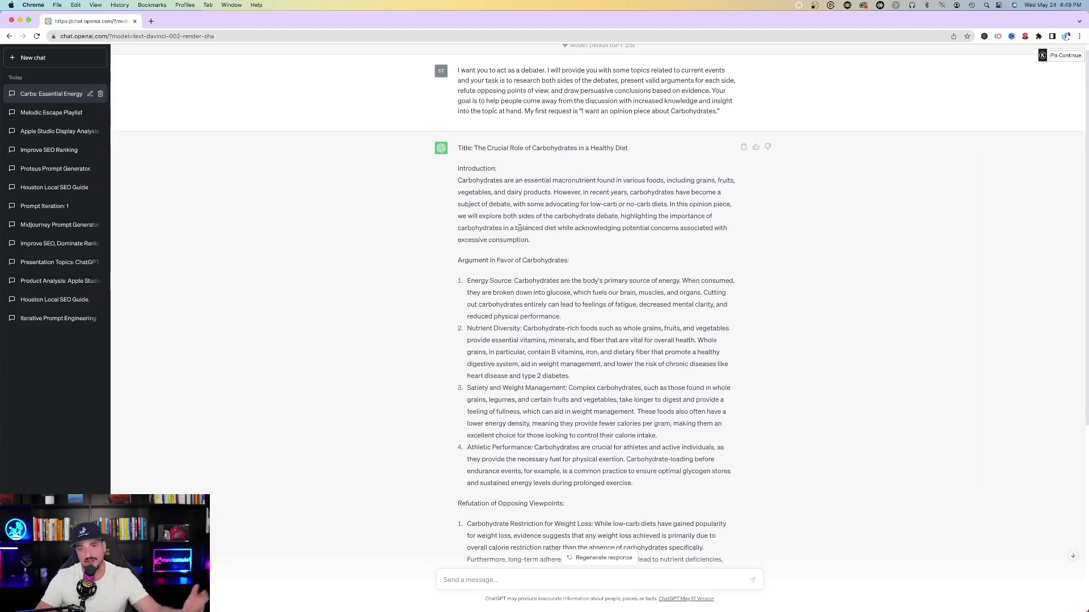
scroll(392, 224, "down", 2)
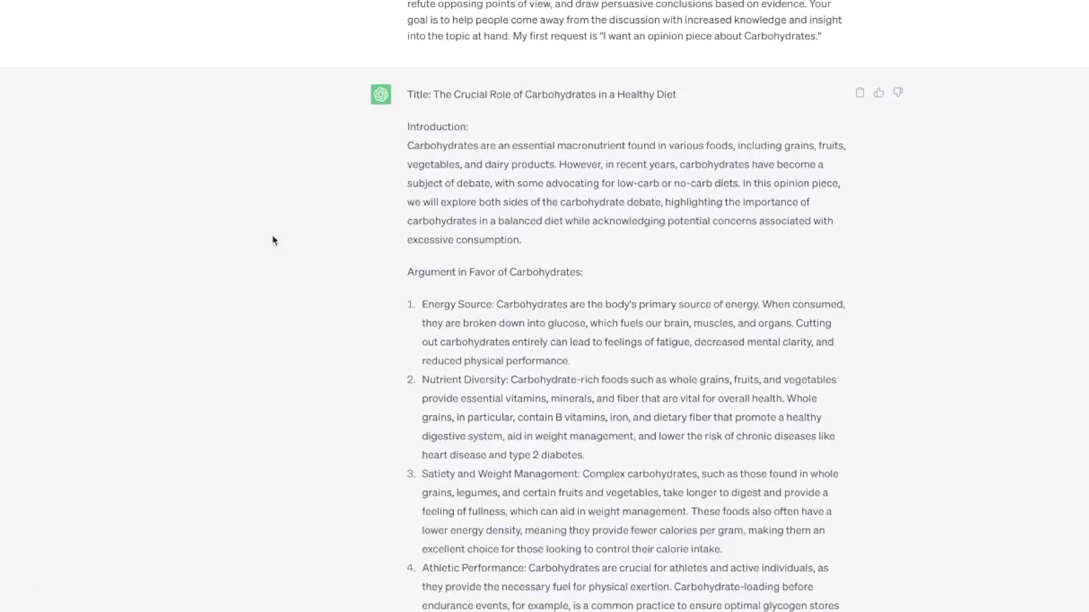
scroll(391, 227, "down", 4)
scroll(255, 265, "down", 1)
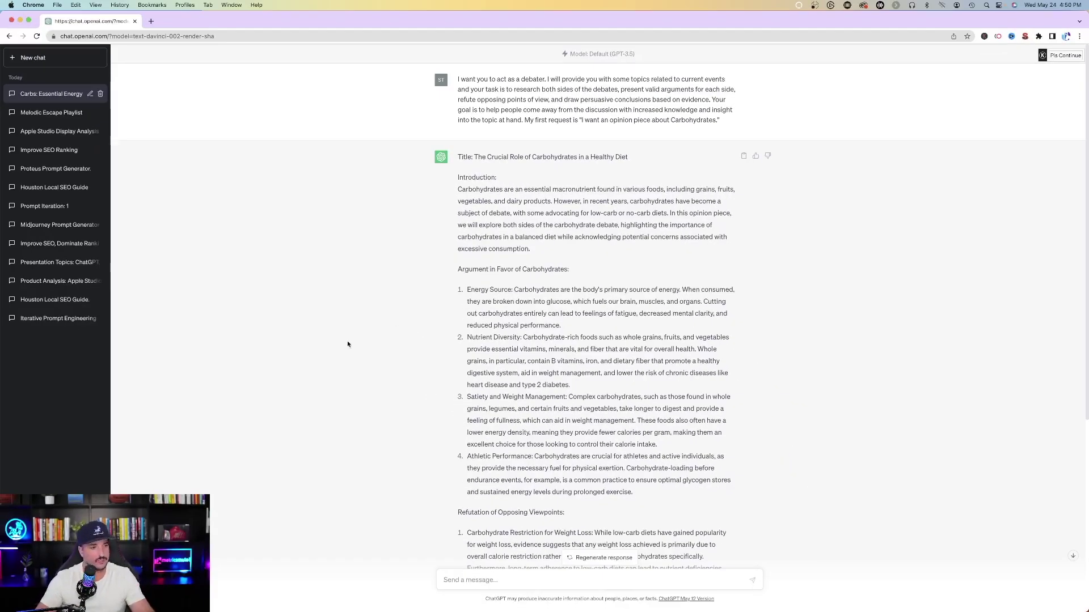
left_click(63, 57)
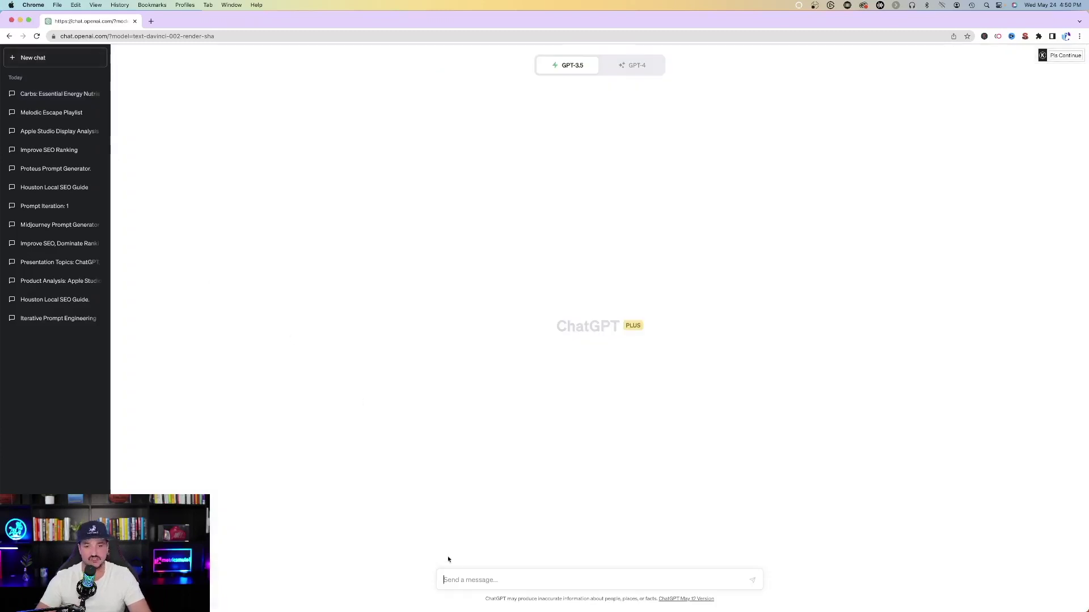
Request ten mind-blowing prompts, re-ask them about building wealth, and select the eighth idea.
type("What are the absolute coolest, most mind-blowing, out-of-the-box, ChatGPT prompts that will really show off the power of ChatGPT? Give me 10. [ADD CONTEXTUAL ELEMENTS, I.E. \"building wealth\"]")
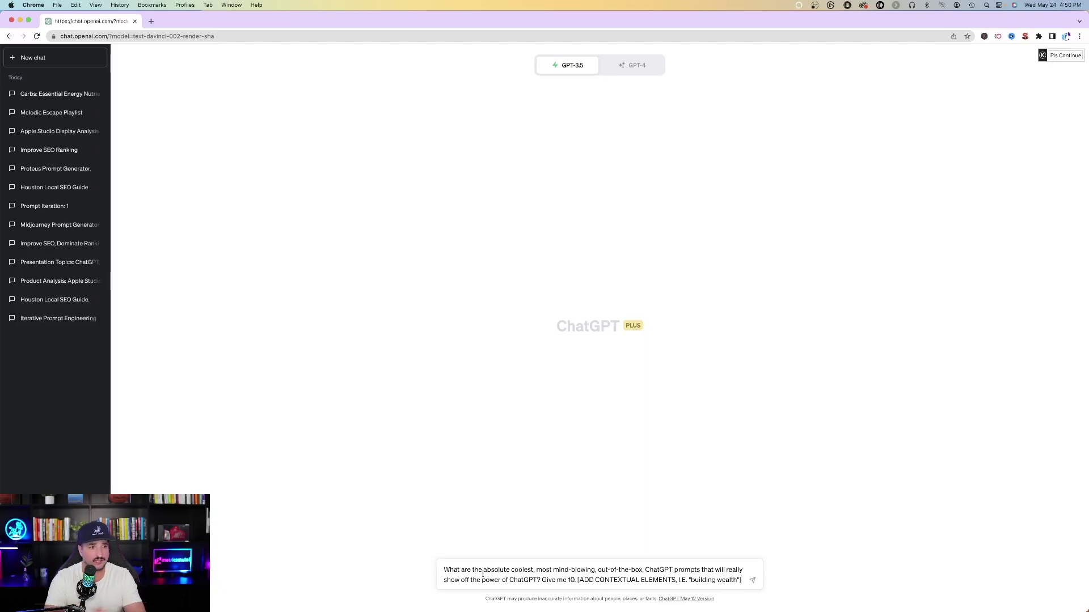
key("Return")
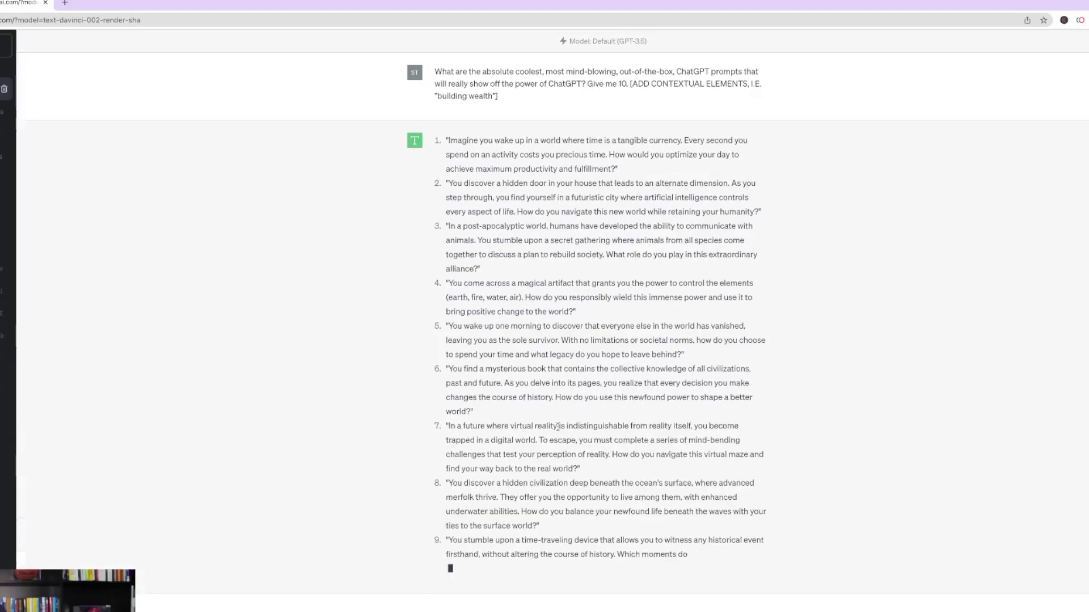
left_click(624, 581)
type("What are the absolute coolest, most mind-blowing, out-of-the-box, ChatGPT prompts that will really show off the power of ChatGPT? Give me 10. [ADD CONTEXTUAL ELEMENTS, I.E. \"building wealth\"]")
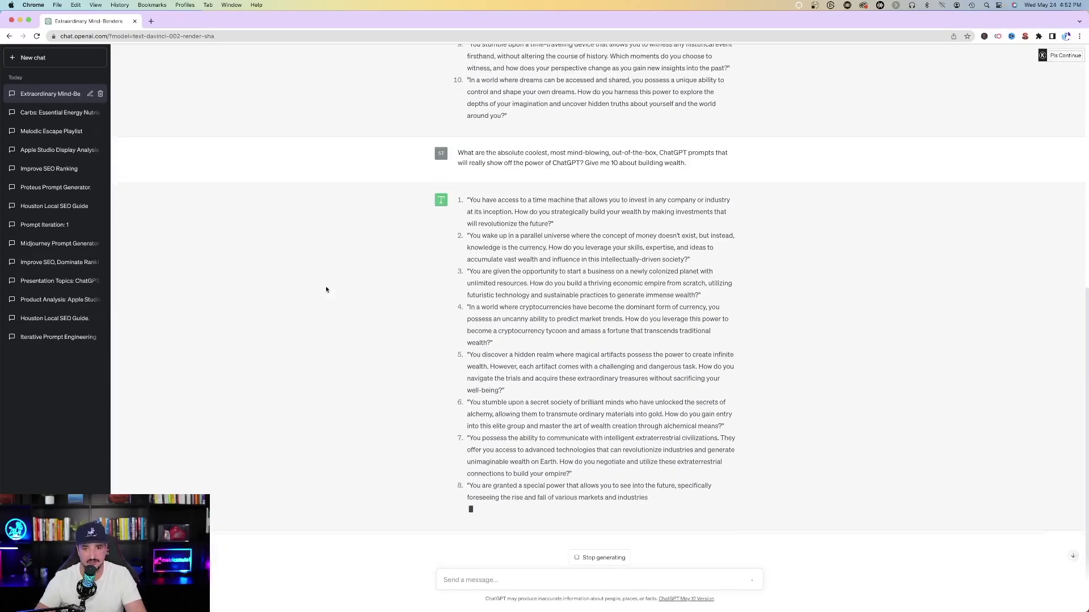
left_click_drag(466, 403, 685, 430)
key("super+c")
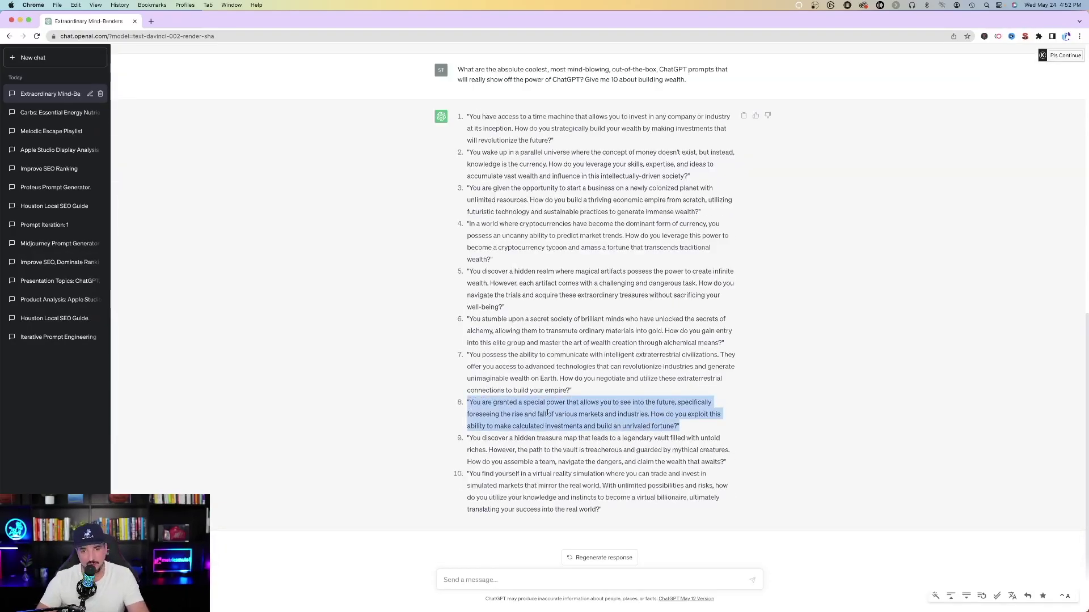
left_click(34, 57)
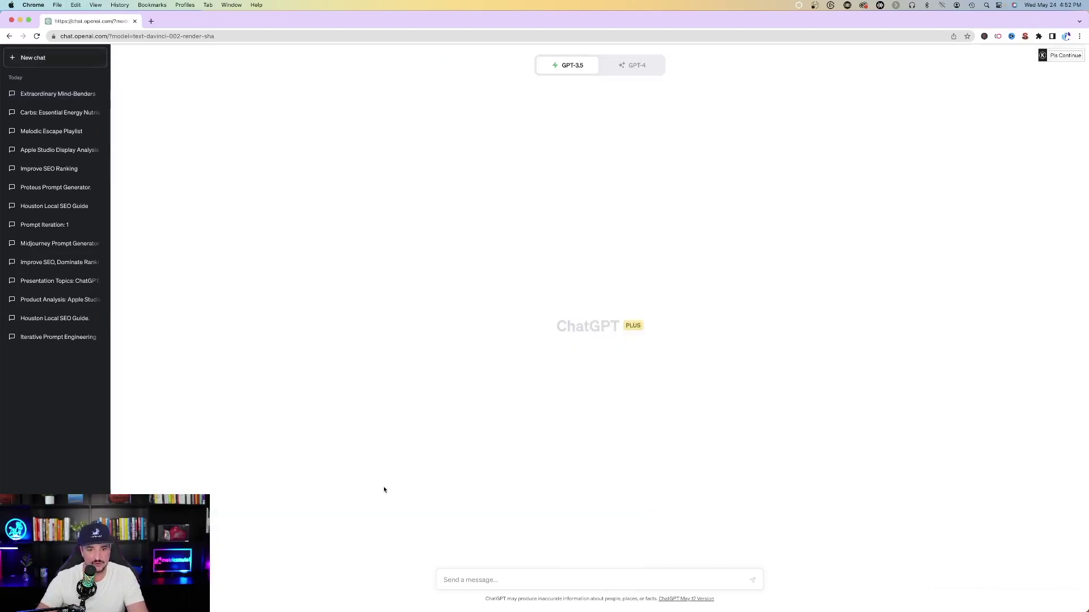
Send the copied future-foresight investing prompt and scroll through the seven-point ethical investing reply.
key("super+v")
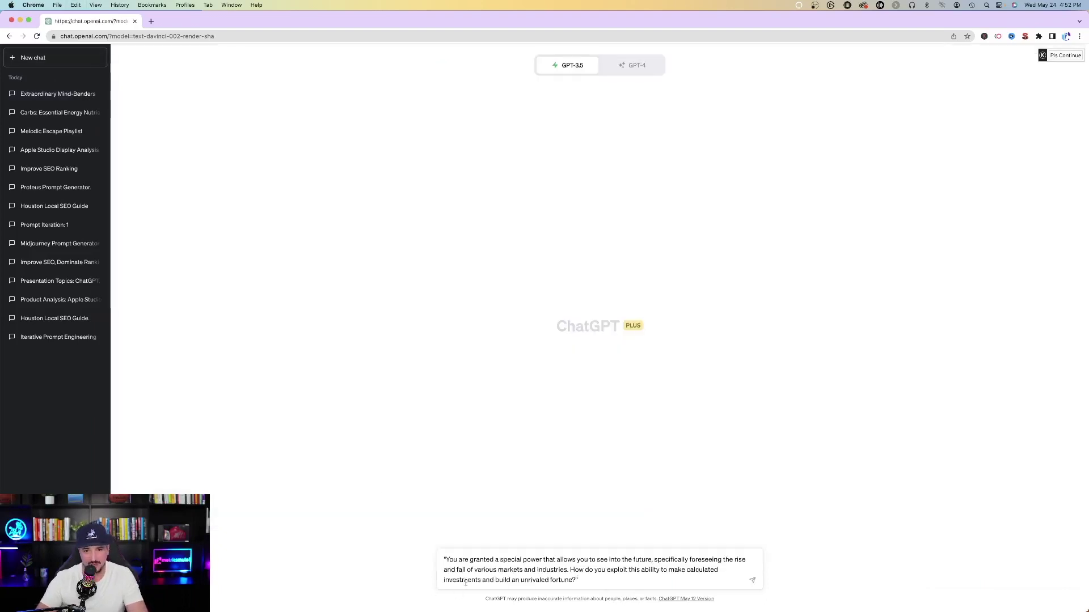
key("Return")
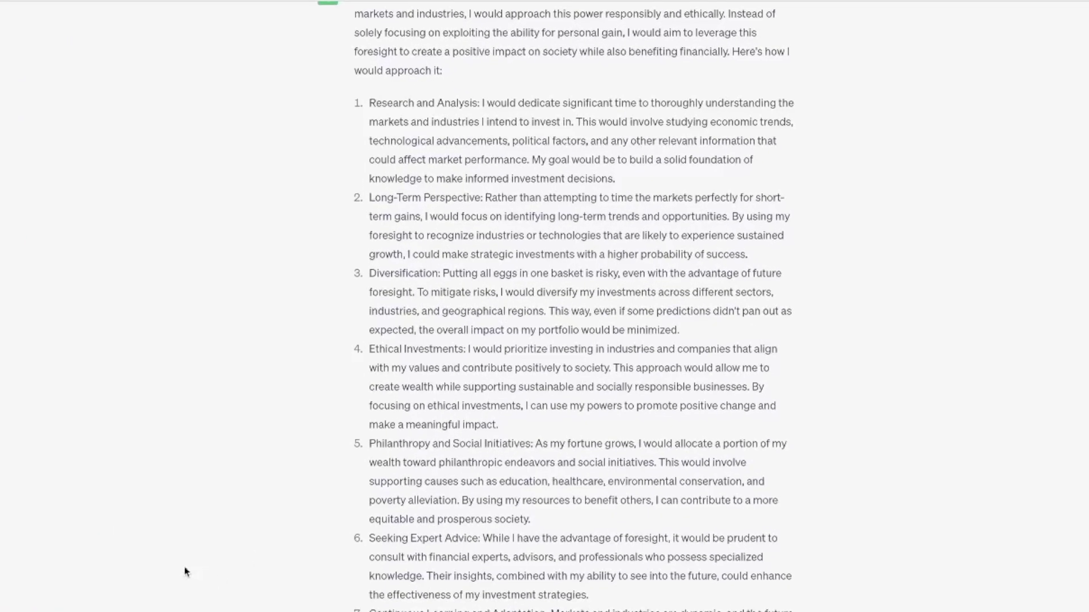
scroll(344, 406, "up", 3)
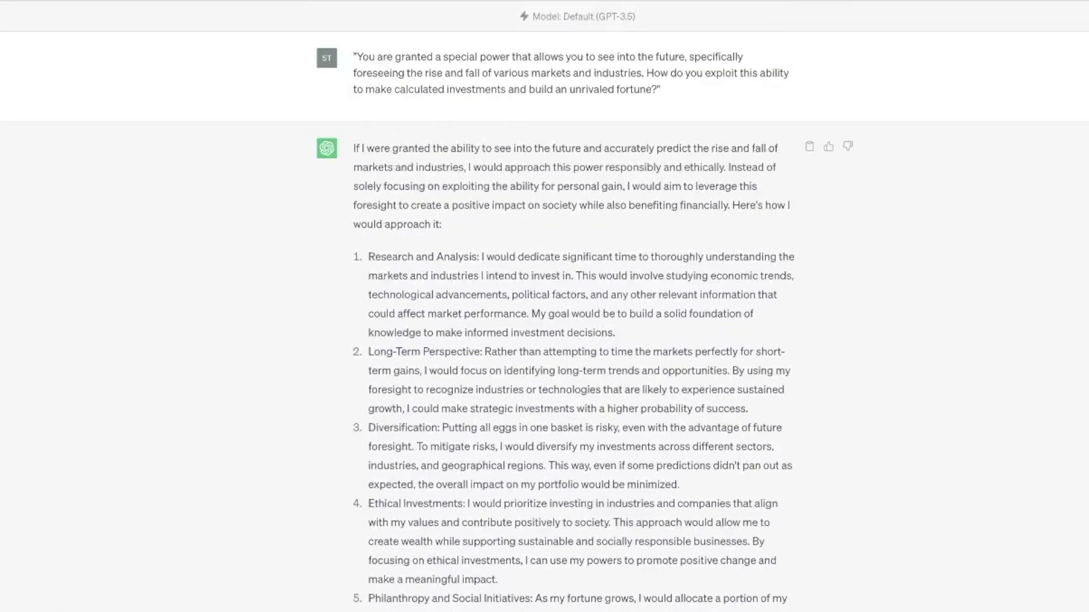
scroll(142, 380, "down", 2)
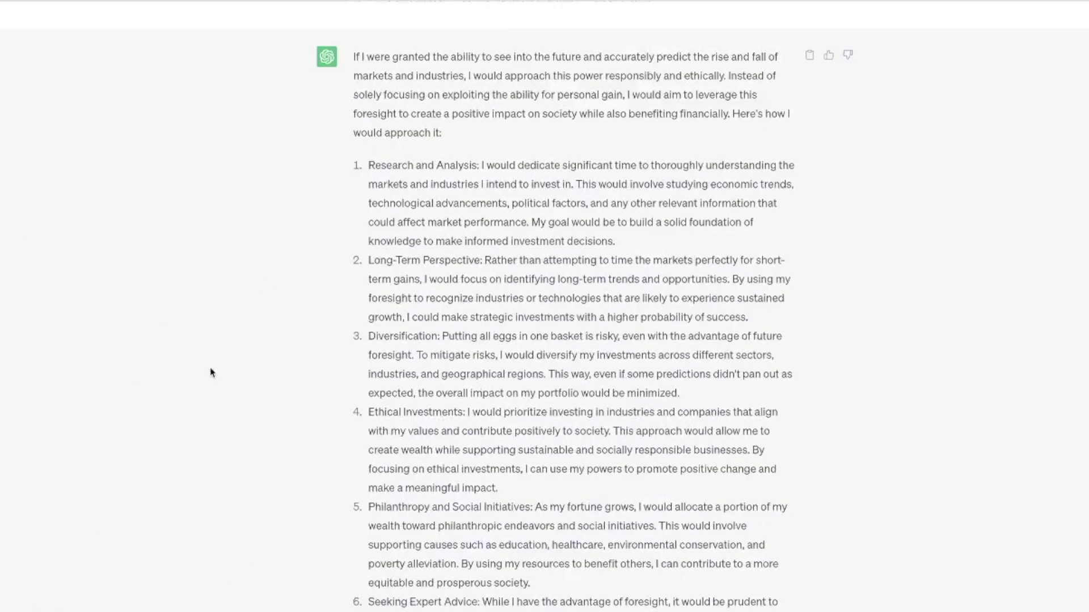
scroll(204, 400, "up", 1)
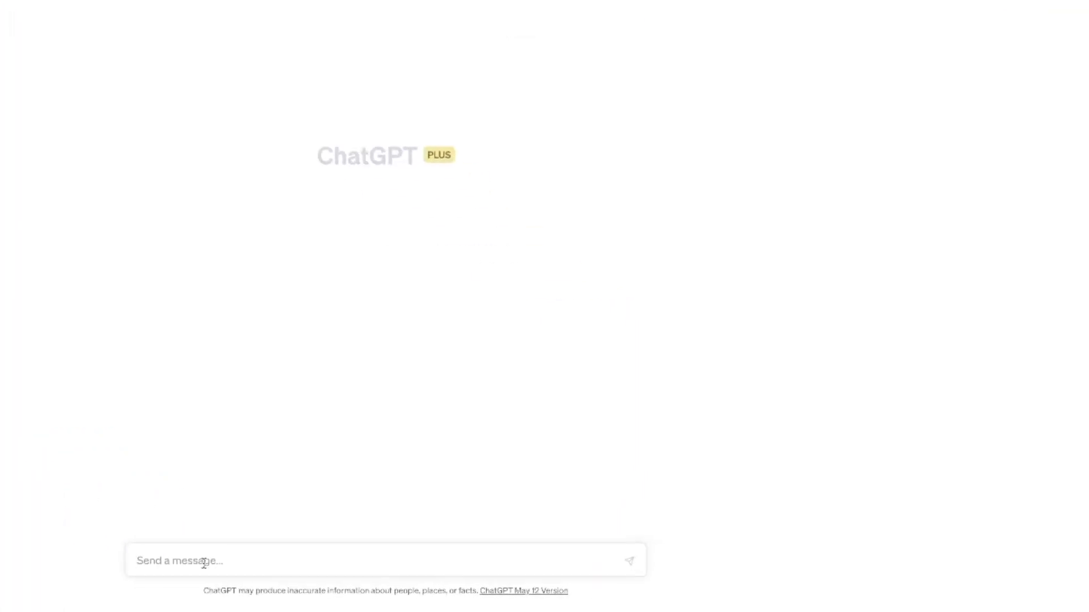
Paste the saved slide-deck prompt covering ChatGPT, SEO, AI art and productivity into a new chat.
type("Create a slide deck presentation of 15 slides about the topics [choose as many topics and categories as you need] Create a table with all of this information. Each row in the table with contain one idea. Do you understand?")
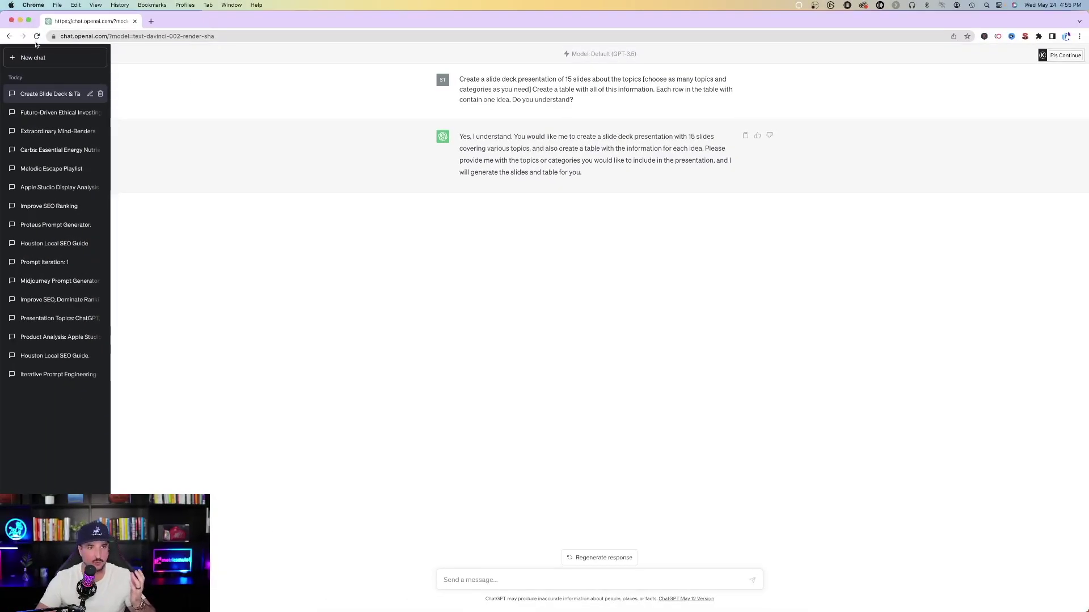
left_click(49, 57)
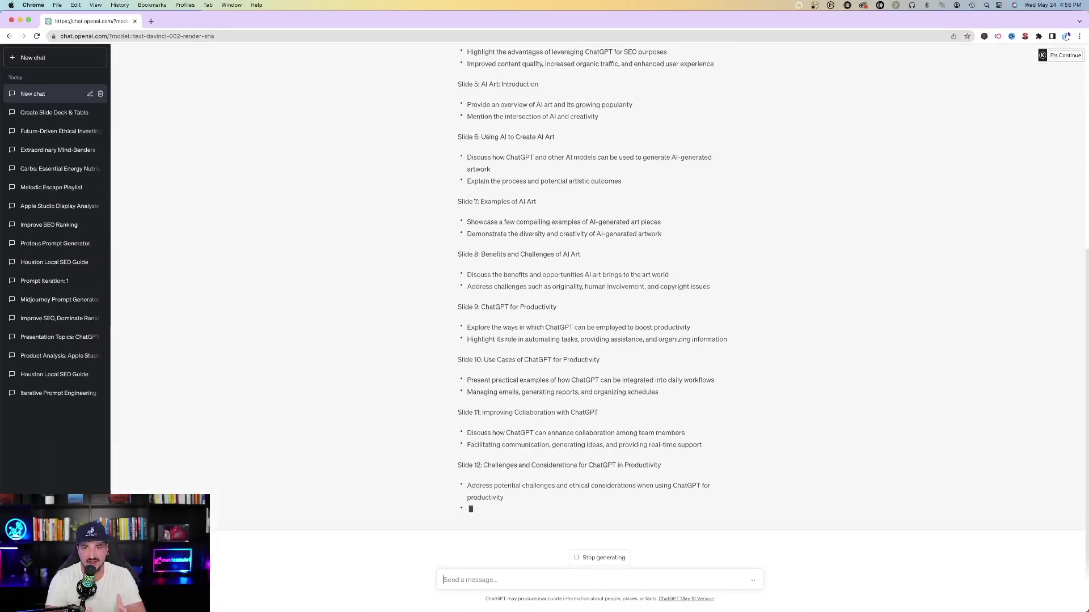
scroll(460, 426, "up", 20)
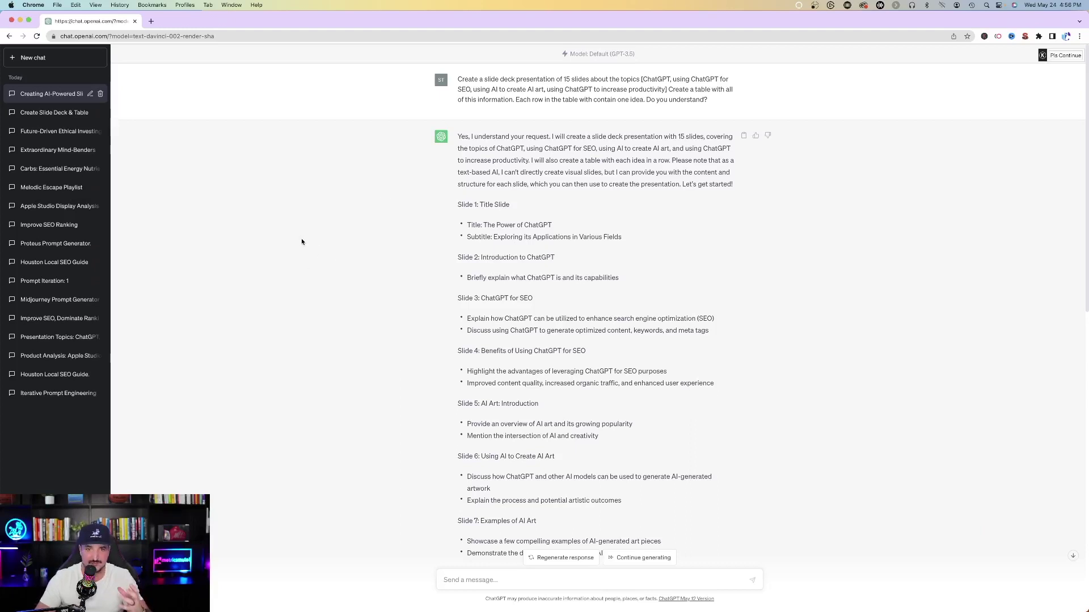
Review the generated 15-slide outline and the slide-topic table that follows it.
scroll(304, 244, "down", 1)
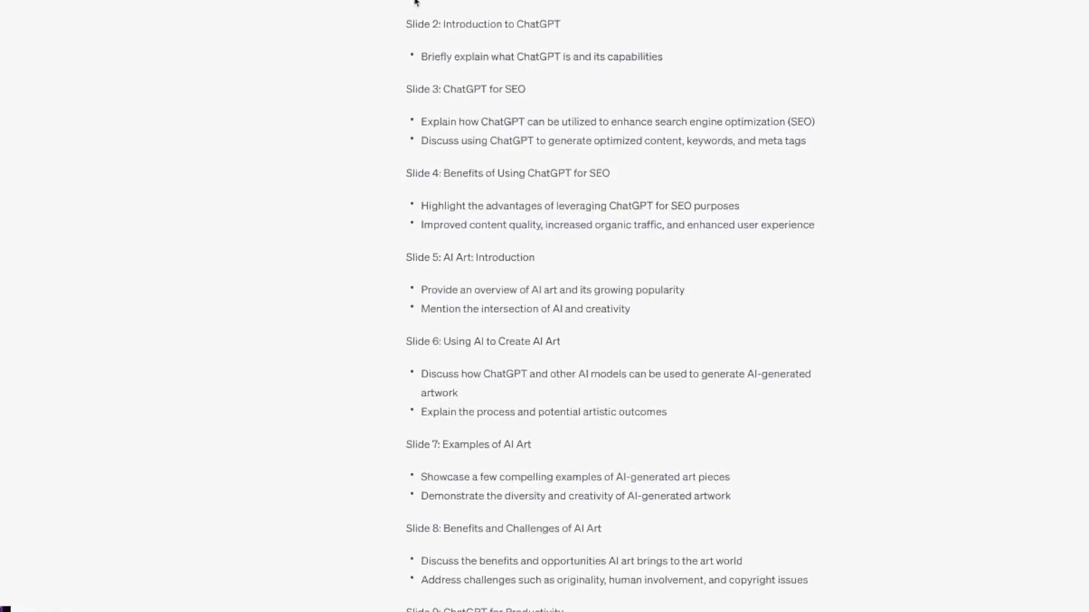
scroll(276, 150, "down", 6)
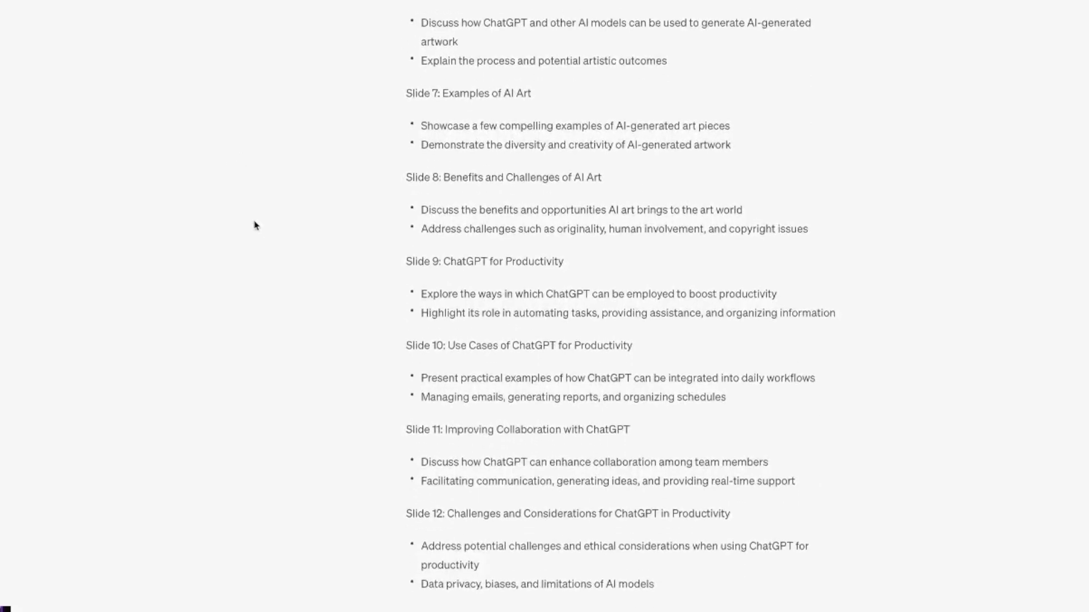
scroll(254, 225, "down", 2)
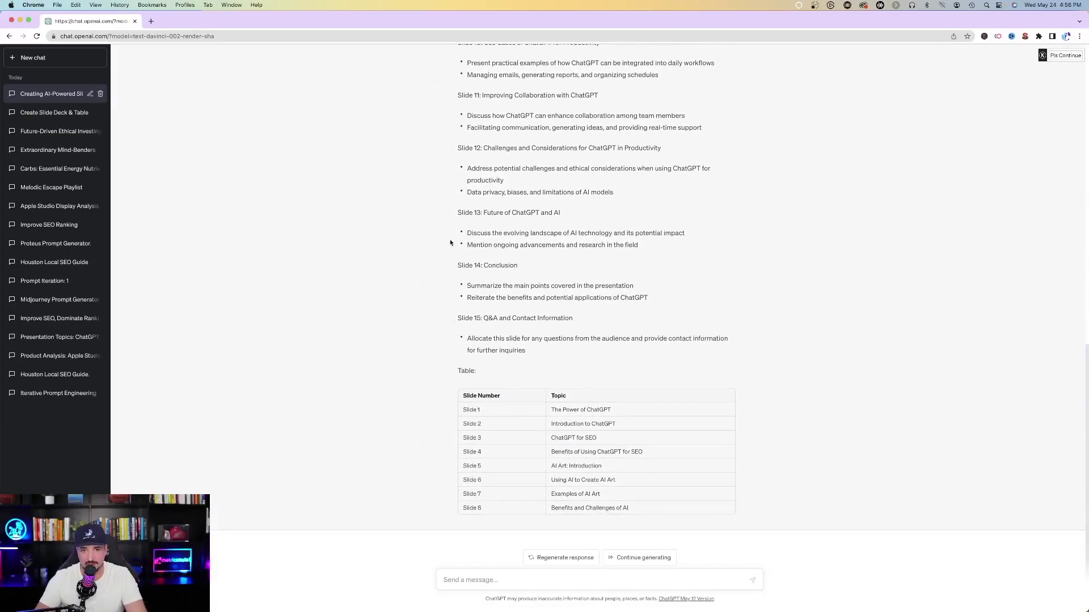
scroll(442, 251, "up", 4)
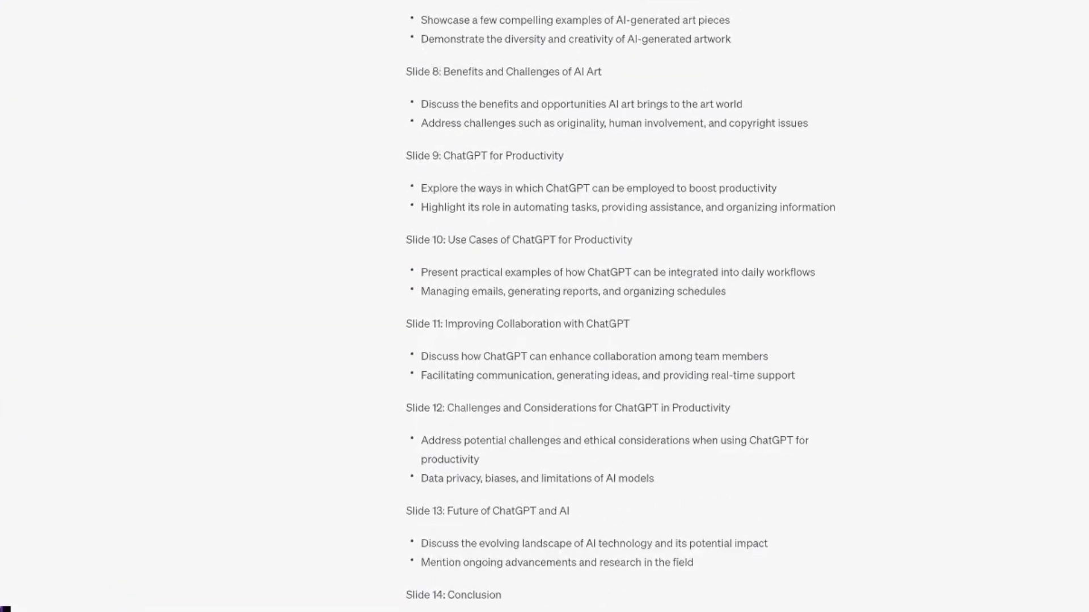
scroll(468, 335, "down", 4)
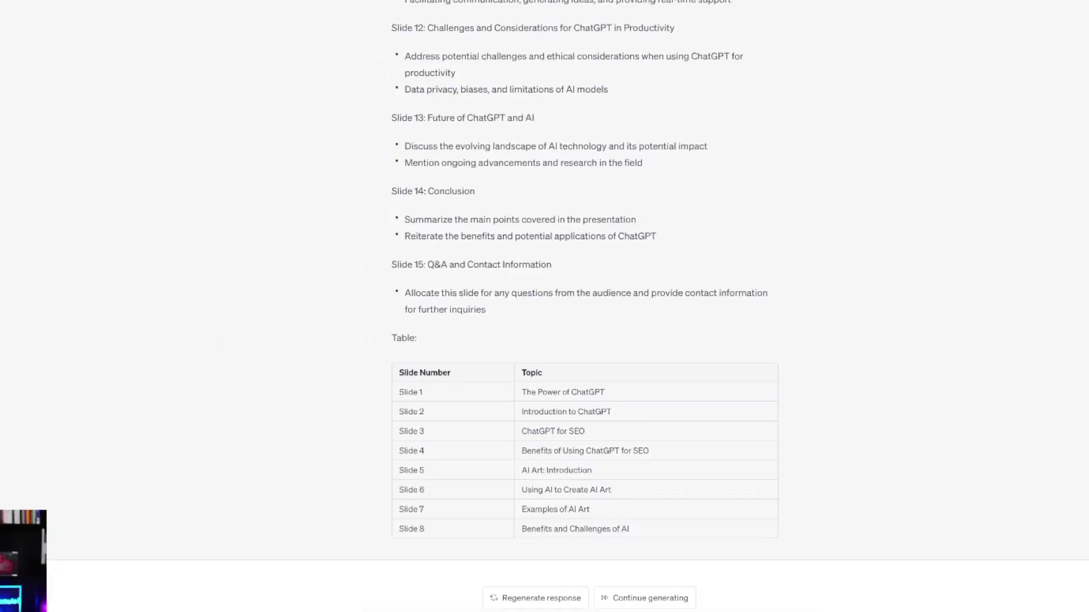
Send 'continue' so ChatGPT extends the slide-topic table from Slide 8 onward.
type("continue")
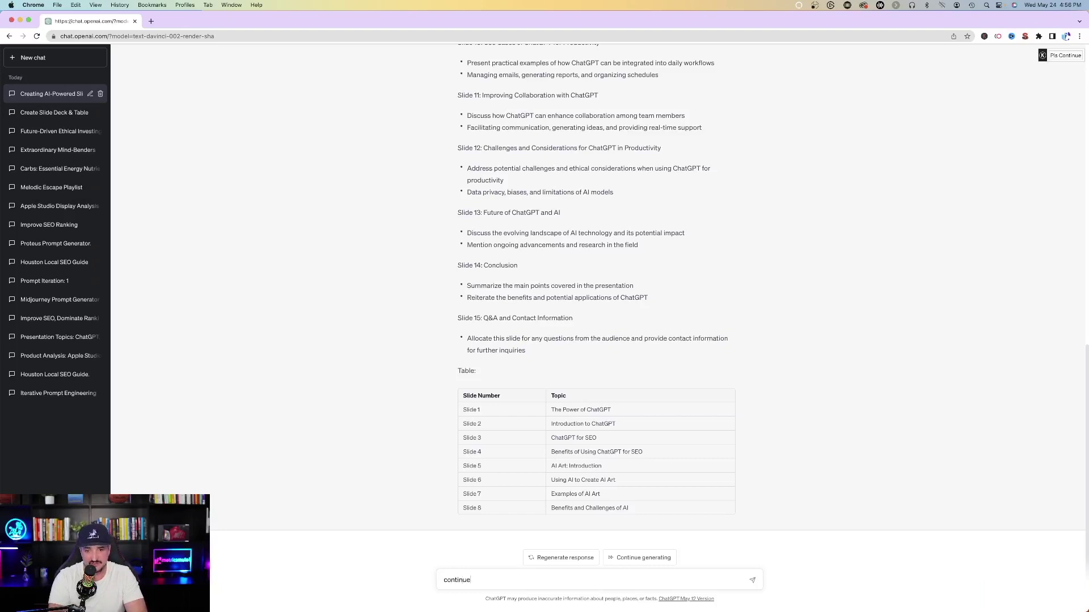
key("Return")
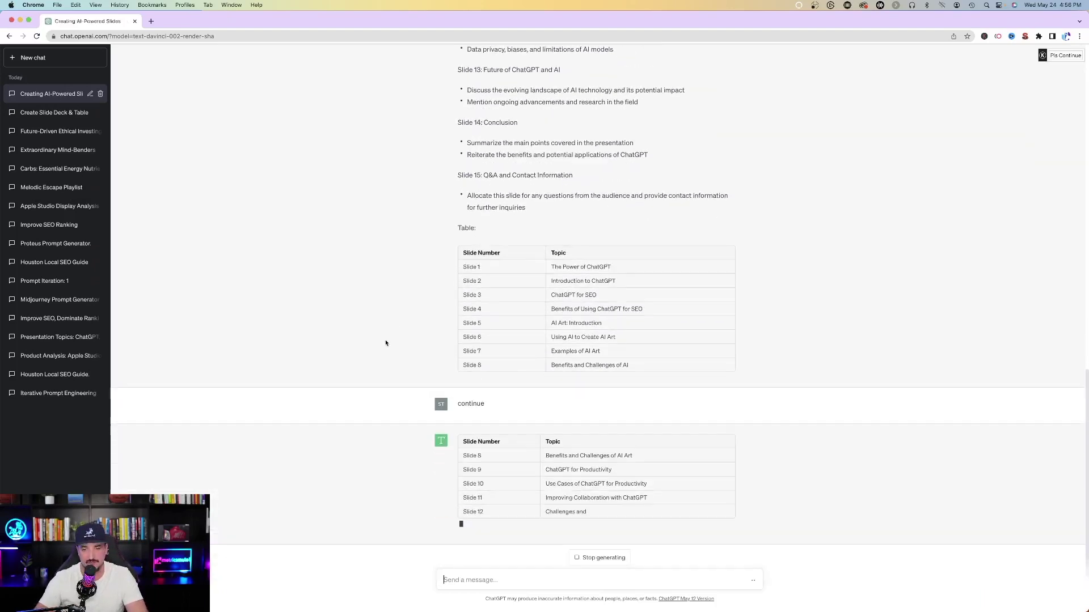